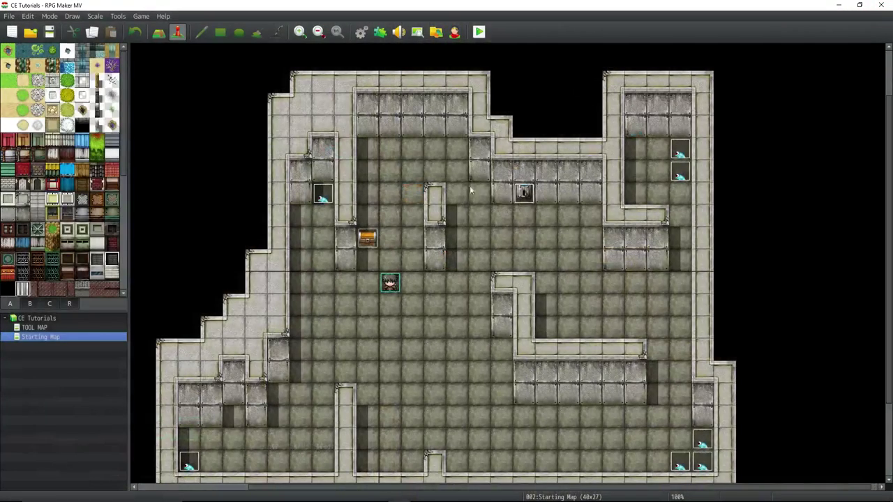
Step: Set the Hud X-Axis parameter of the MOG_GoldHud plugin to 1000
{"action": "left_click", "coordinate": [379, 31]}
{"action": "scroll", "coordinate": [324, 295], "scroll_direction": "down", "scroll_amount": 5}
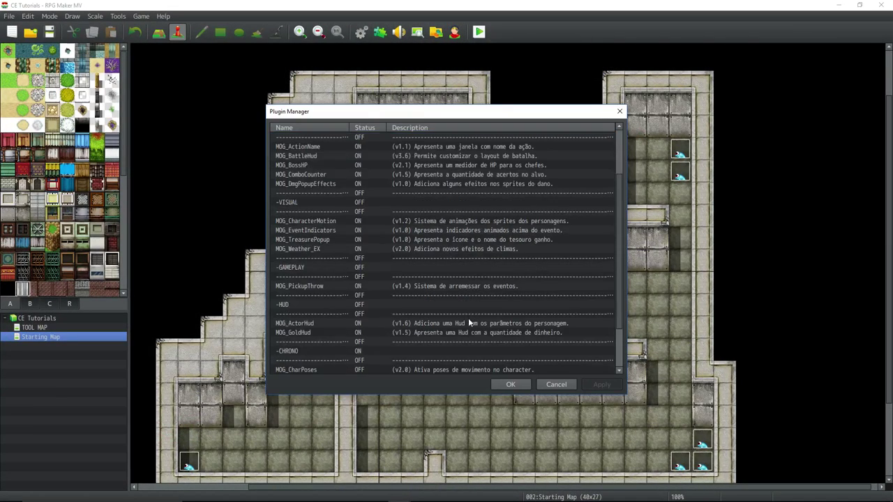
{"action": "double_click", "coordinate": [312, 276]}
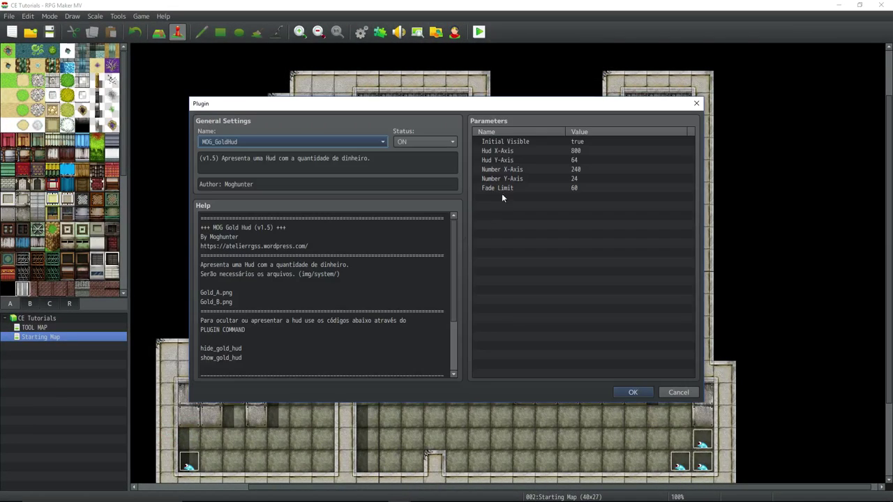
{"action": "double_click", "coordinate": [541, 171]}
{"action": "left_click", "coordinate": [528, 293]}
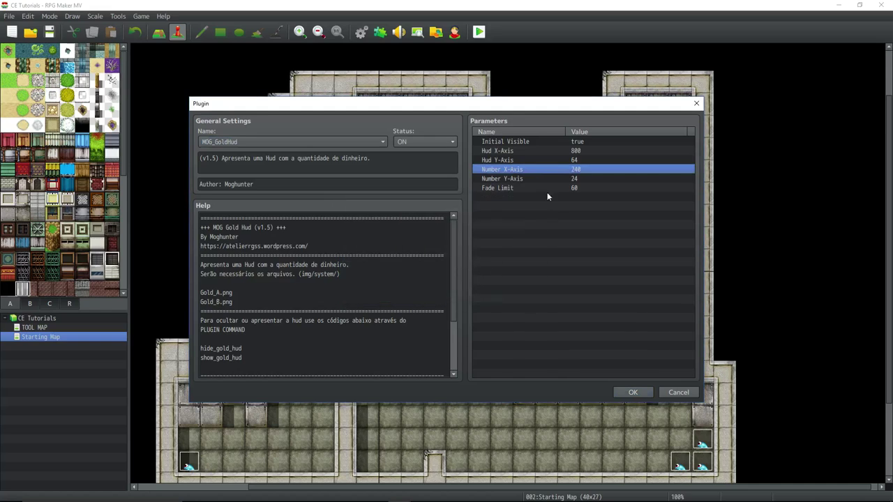
{"action": "double_click", "coordinate": [541, 151]}
{"action": "type", "text": "1000"}
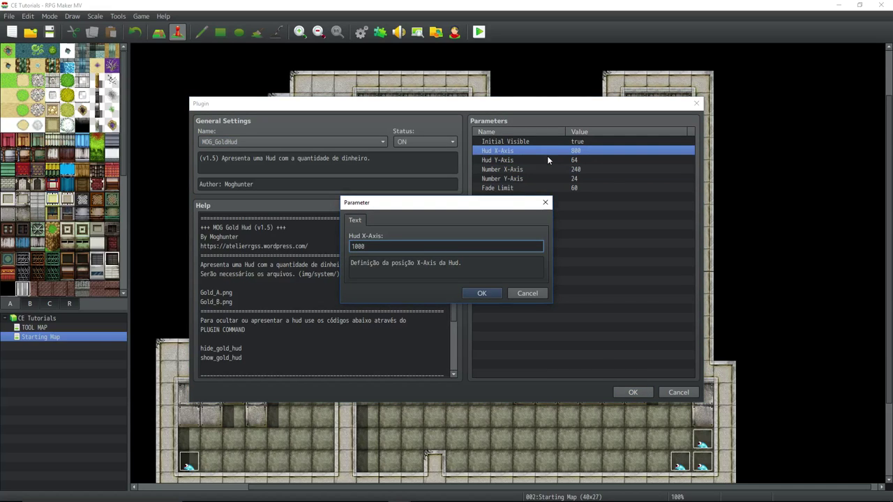
{"action": "left_click", "coordinate": [482, 293]}
Step: Set the gold HUD's Hud Y-Axis parameter to 0 and save the plugin changes
{"action": "right_click", "coordinate": [535, 160]}
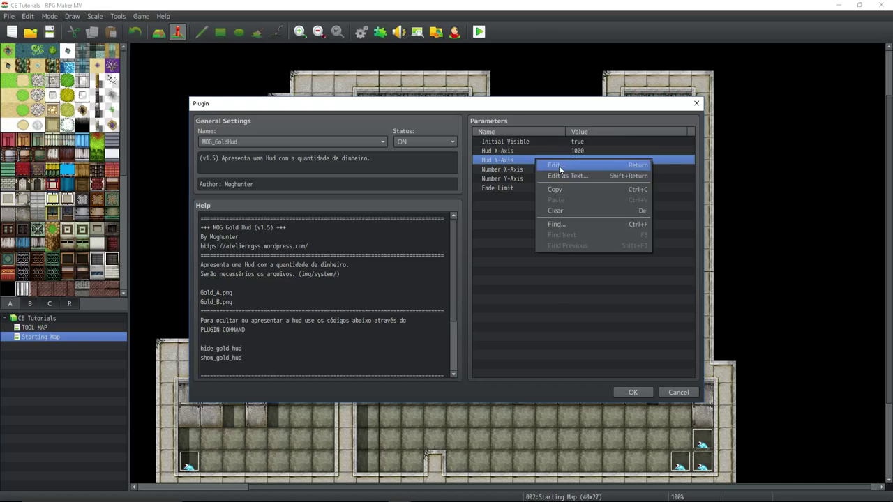
{"action": "left_click", "coordinate": [590, 167]}
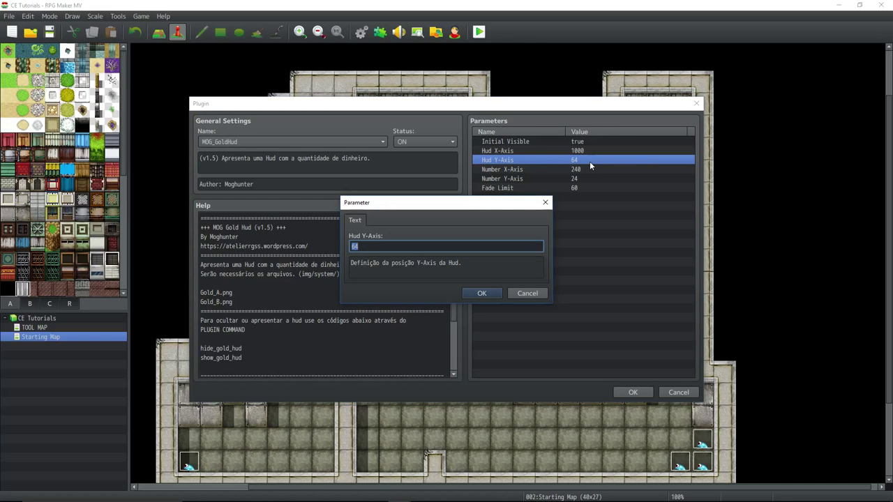
{"action": "left_click", "coordinate": [497, 290]}
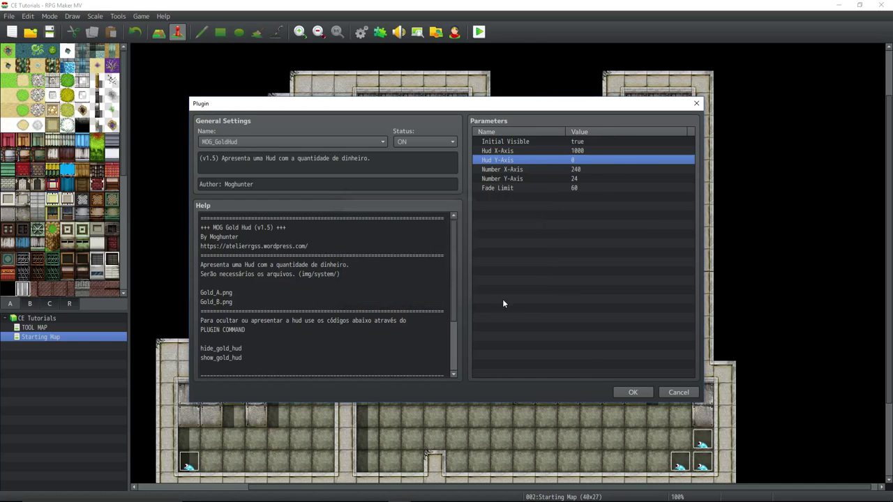
{"action": "left_click", "coordinate": [626, 392]}
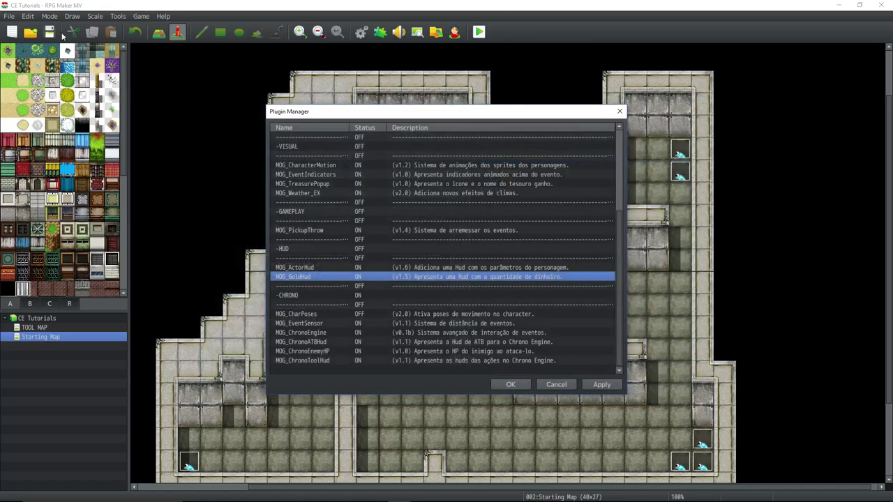
{"action": "left_click", "coordinate": [503, 387]}
Step: Playtest the project with a new game and walk around to check the gold HUD's position
{"action": "left_click", "coordinate": [478, 32]}
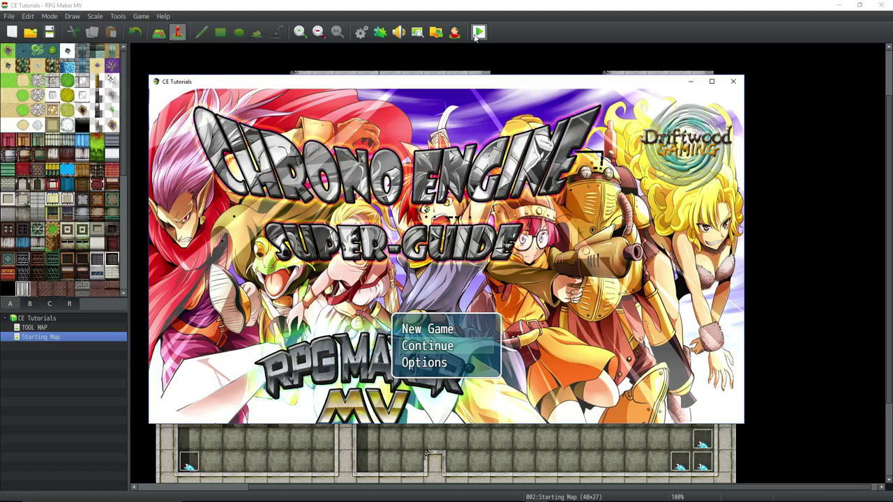
{"action": "key", "text": "Return"}
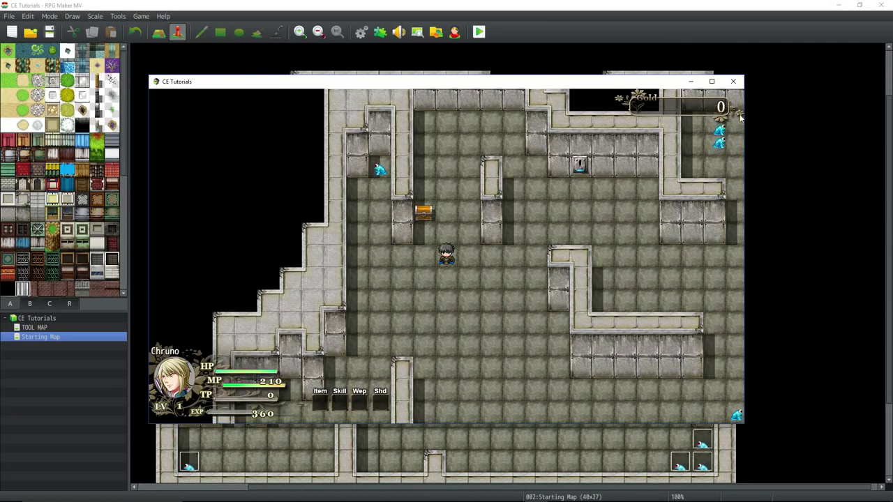
{"action": "key", "text": "Right"}
{"action": "key", "text": "Down"}
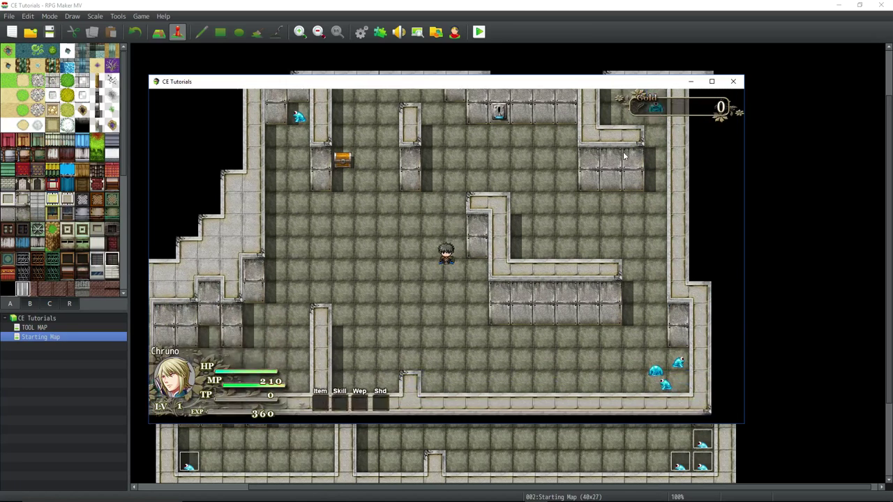
Step: Start a battle with an enemy in the playtest to view the battle HUD and skill list, and close the game
{"action": "key", "text": "Left"}
{"action": "key", "text": "Up"}
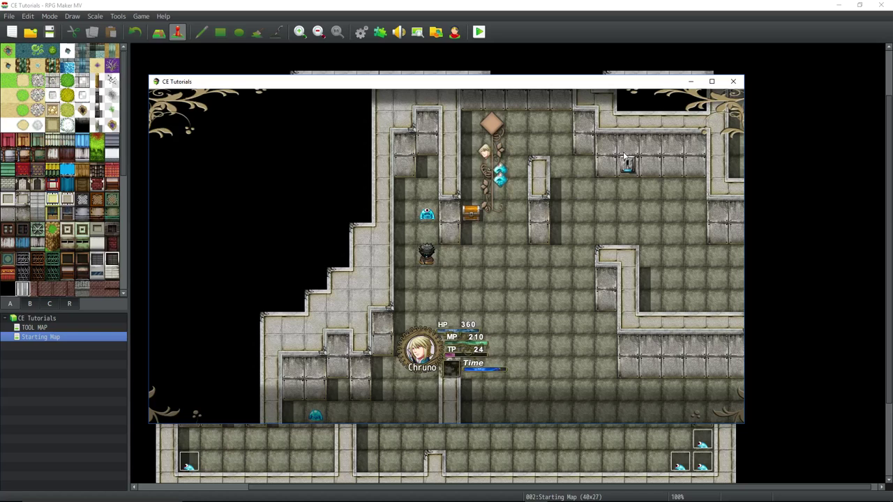
{"action": "key", "text": "Right"}
{"action": "key", "text": "Return"}
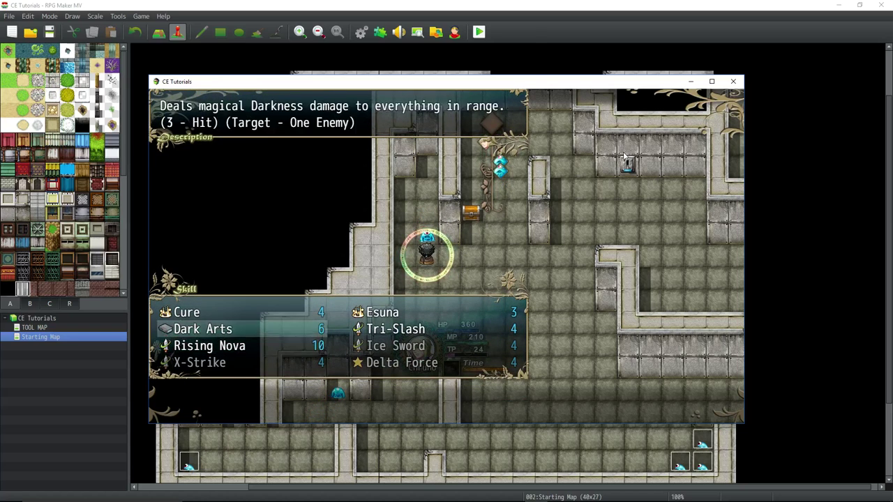
{"action": "key", "text": "Return"}
{"action": "key", "text": "alt+F4"}
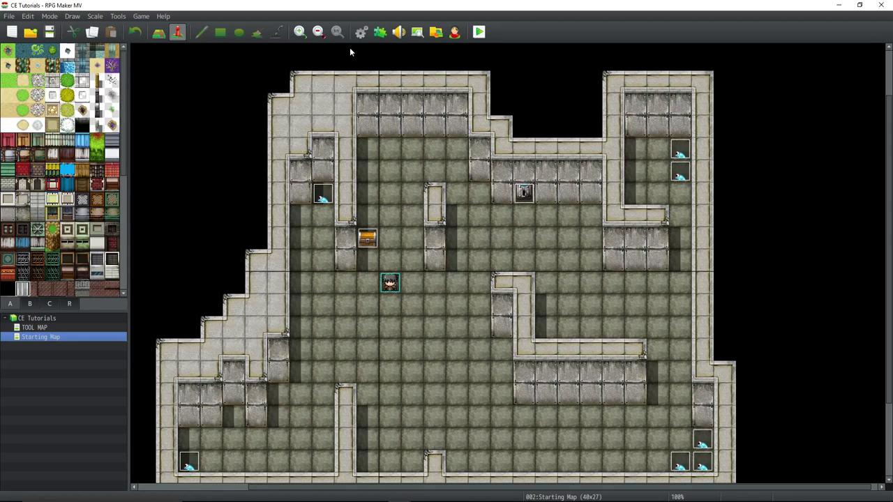
Step: Reopen the plugin list and switch to File Explorer to show the project's img folder
{"action": "left_click", "coordinate": [380, 35]}
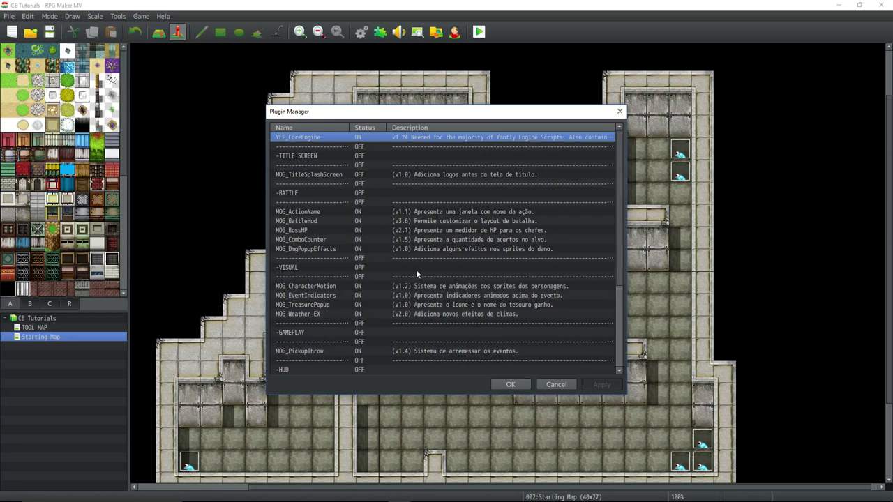
{"action": "scroll", "coordinate": [416, 270], "scroll_direction": "down", "scroll_amount": 1}
{"action": "mouse_move", "coordinate": [263, 493]}
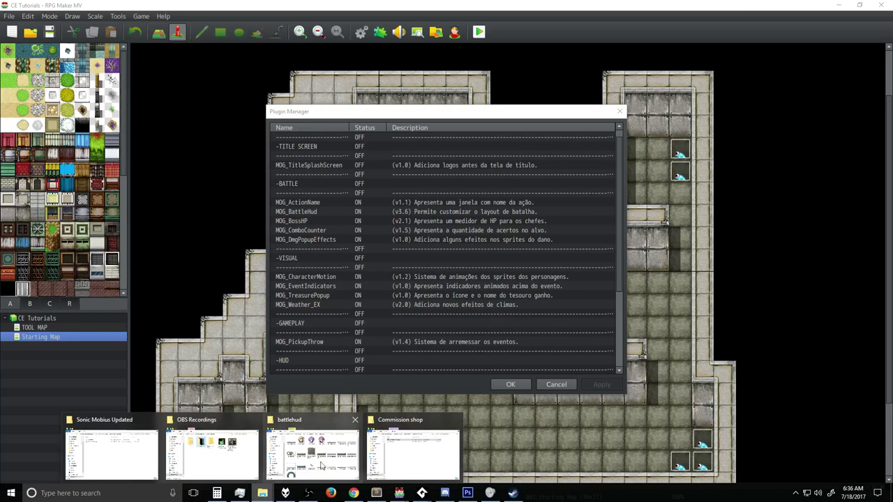
{"action": "left_click", "coordinate": [325, 461]}
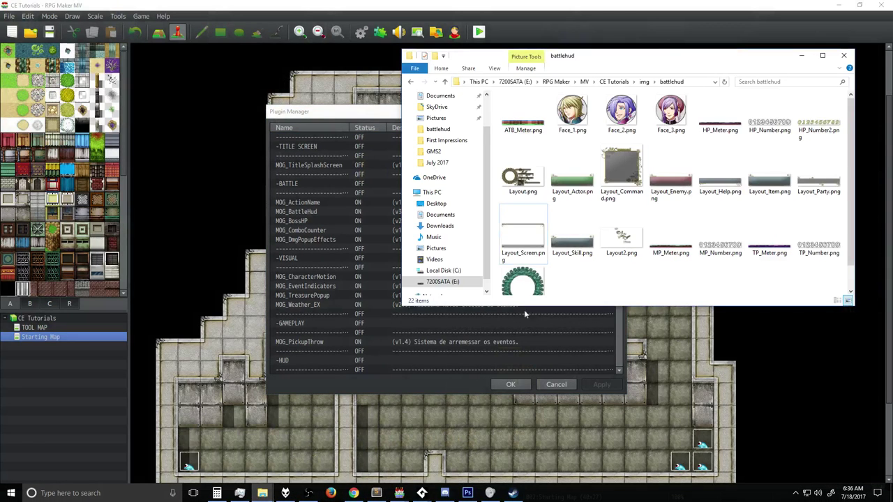
{"action": "left_click", "coordinate": [644, 82]}
{"action": "left_click", "coordinate": [518, 112]}
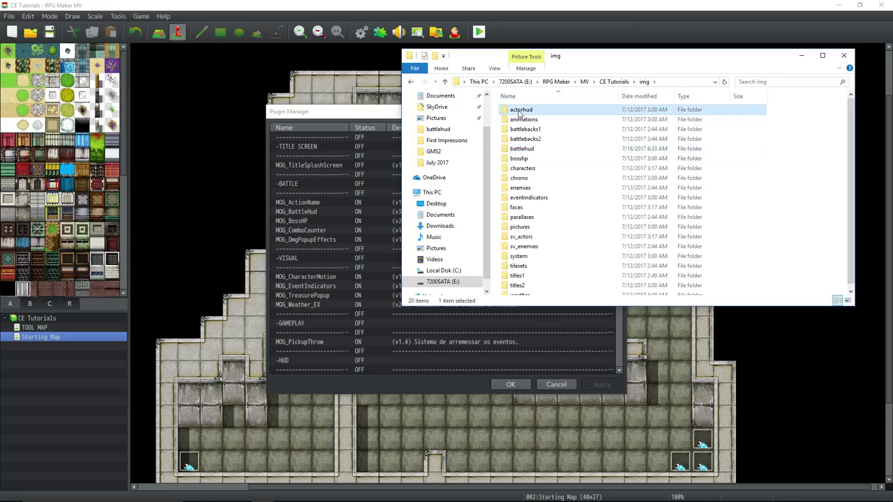
Step: Look through the plugin graphics folders in img, view the weather images, and return to img
{"action": "left_click", "coordinate": [530, 149]}
{"action": "key", "text": "Down"}
{"action": "key", "text": "Down"}
{"action": "key", "text": "Down"}
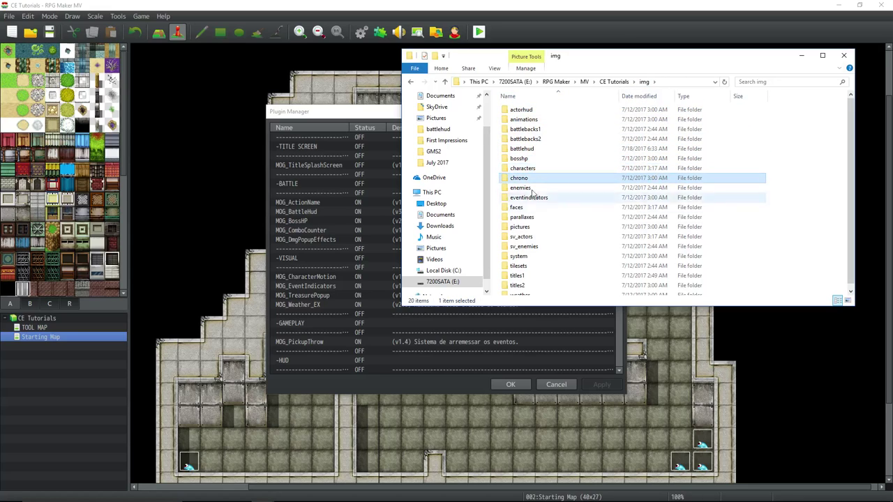
{"action": "key", "text": "Down"}
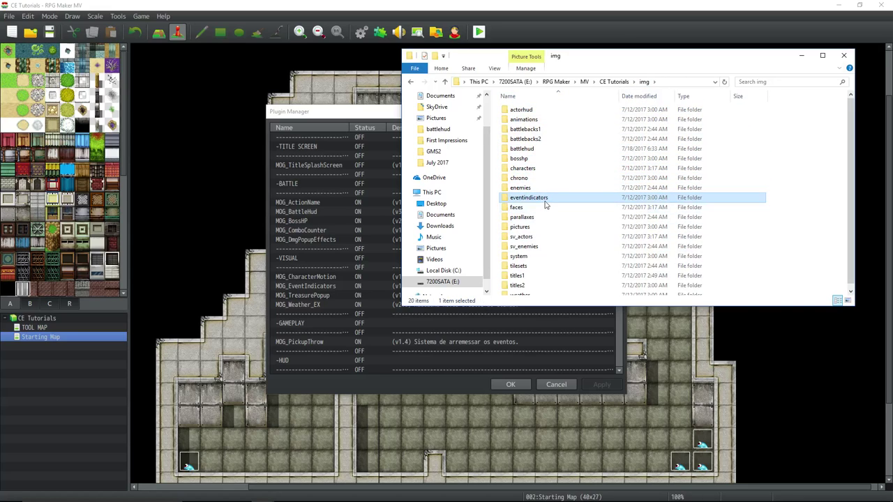
{"action": "scroll", "coordinate": [547, 205], "scroll_direction": "down", "scroll_amount": 1}
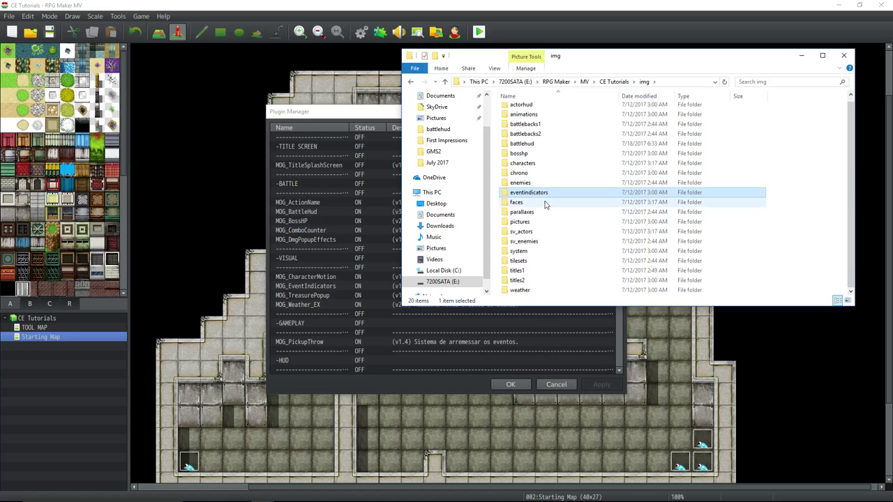
{"action": "left_click", "coordinate": [535, 292]}
{"action": "double_click", "coordinate": [543, 274]}
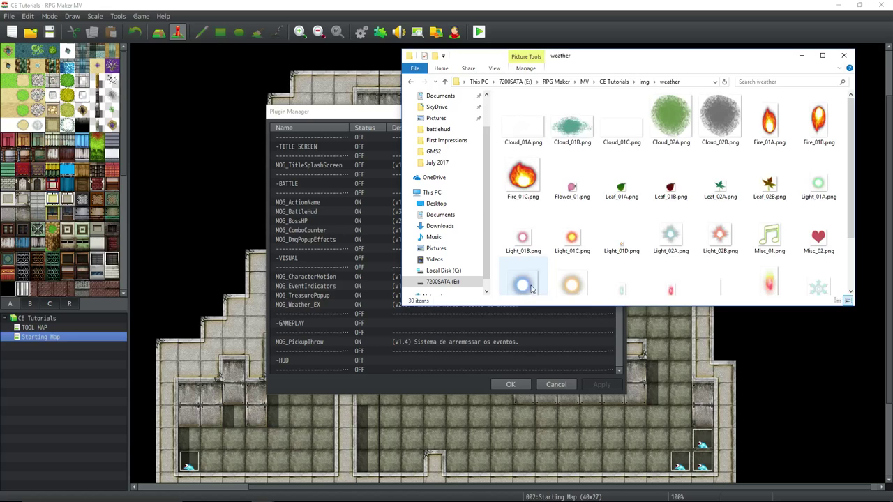
{"action": "left_click", "coordinate": [643, 81]}
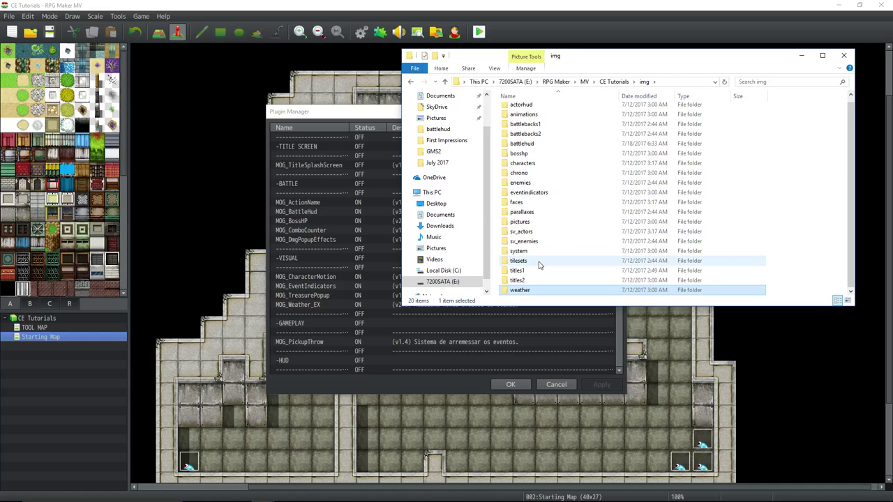
Step: View the contents of the actorhud, animations and battlebacks1 folders and return to the img folder
{"action": "double_click", "coordinate": [524, 106]}
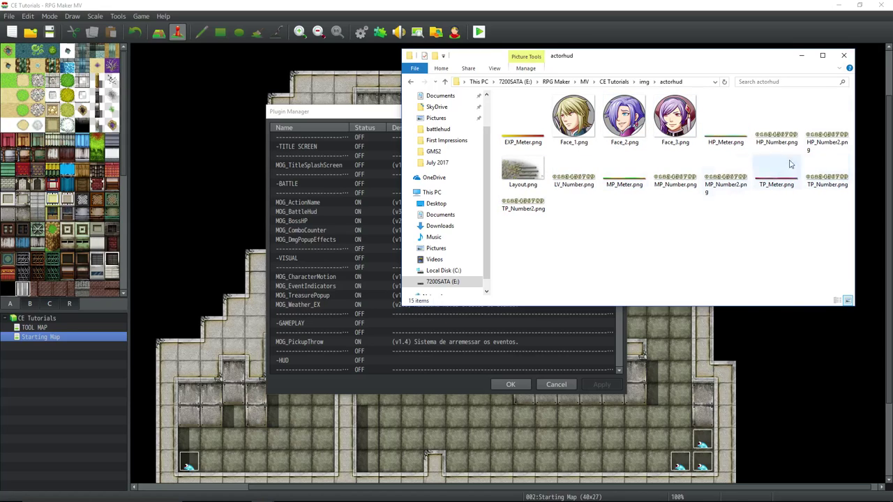
{"action": "left_click", "coordinate": [644, 82]}
{"action": "double_click", "coordinate": [534, 122]}
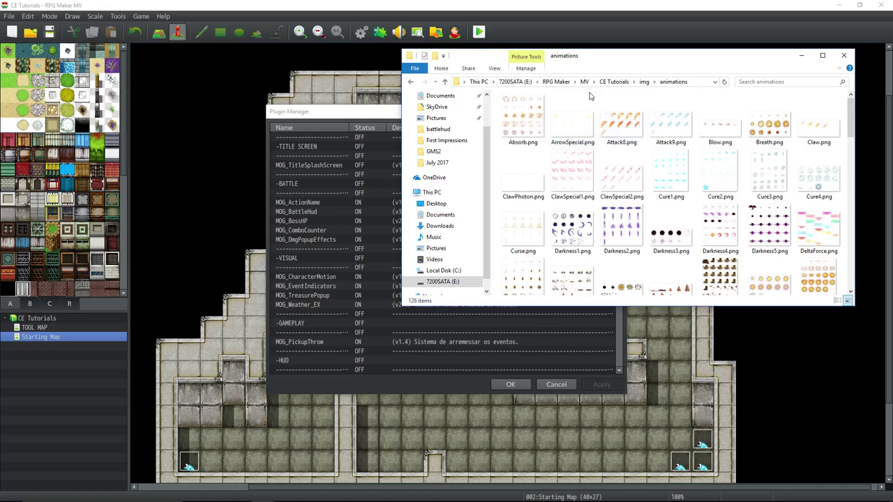
{"action": "left_click", "coordinate": [643, 83]}
{"action": "double_click", "coordinate": [535, 133]}
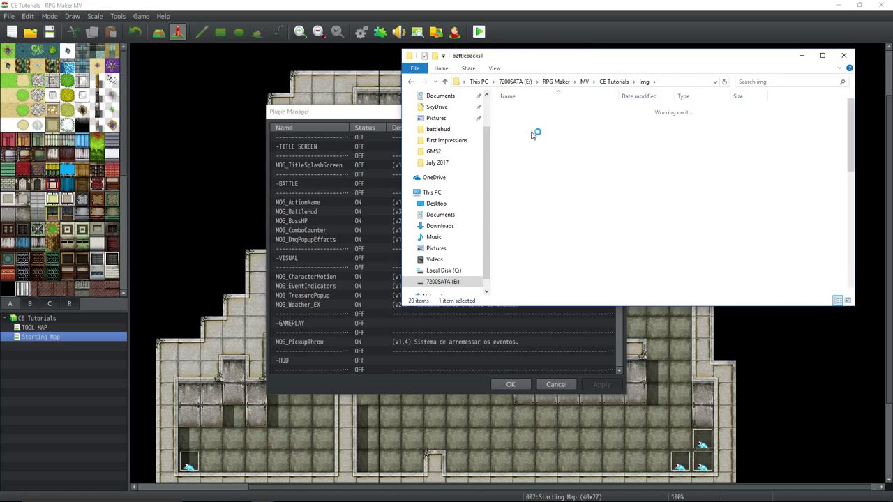
{"action": "left_click", "coordinate": [644, 82]}
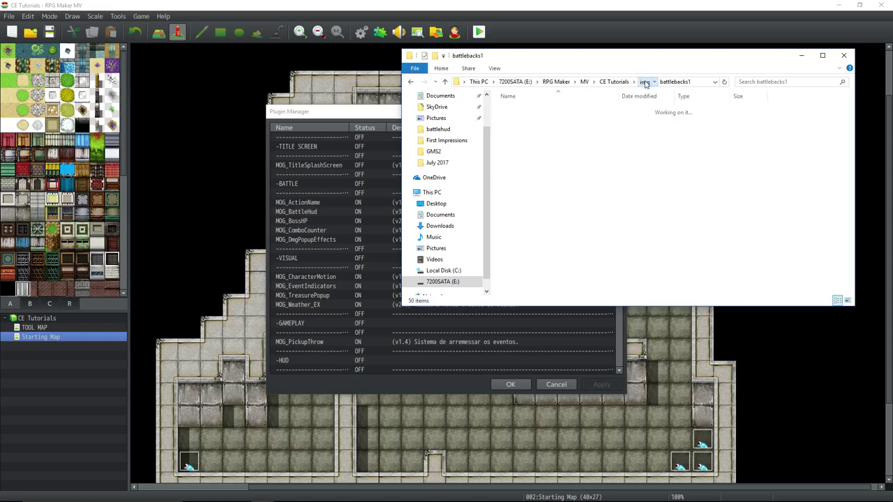
Step: Point out the battlehud folder and switch to Photoshop, where Layout_Screen.png is open
{"action": "left_click", "coordinate": [522, 149]}
{"action": "mouse_move", "coordinate": [383, 497]}
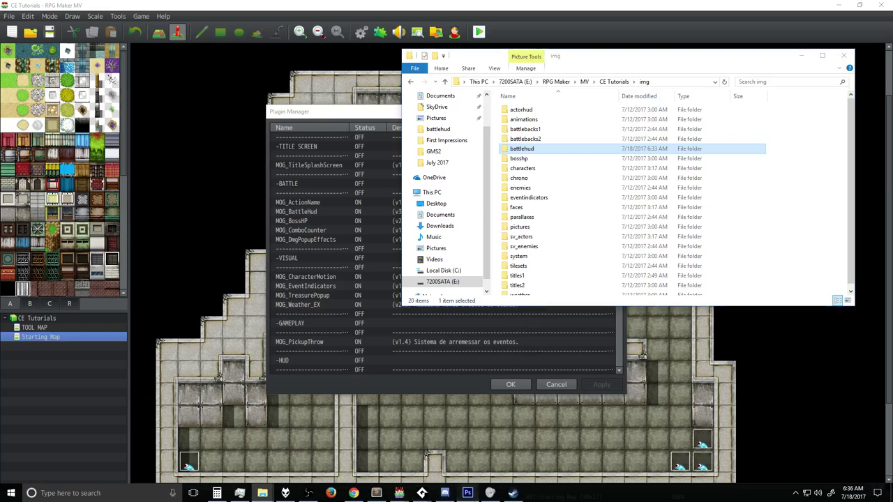
{"action": "left_click", "coordinate": [467, 493]}
Step: Try the Colored Pencil filter from the Filter Gallery on the Layout_Screen.png layer, and undo it
{"action": "left_click", "coordinate": [149, 6]}
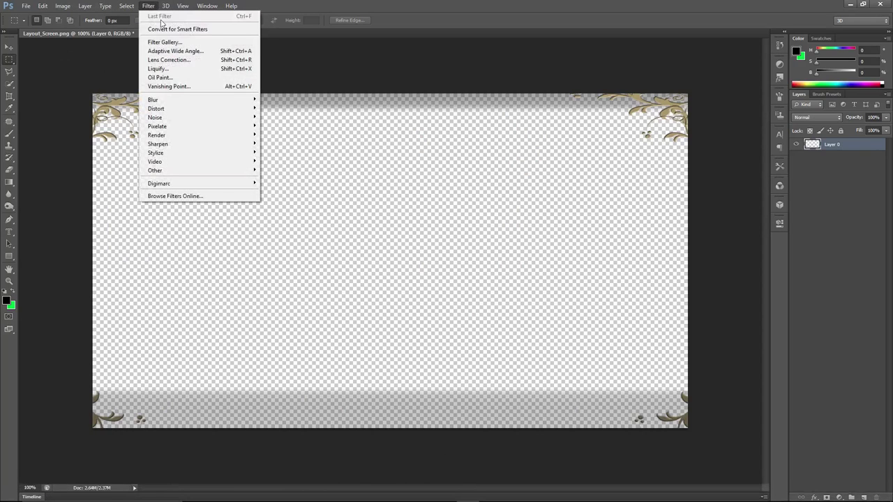
{"action": "left_click", "coordinate": [167, 43]}
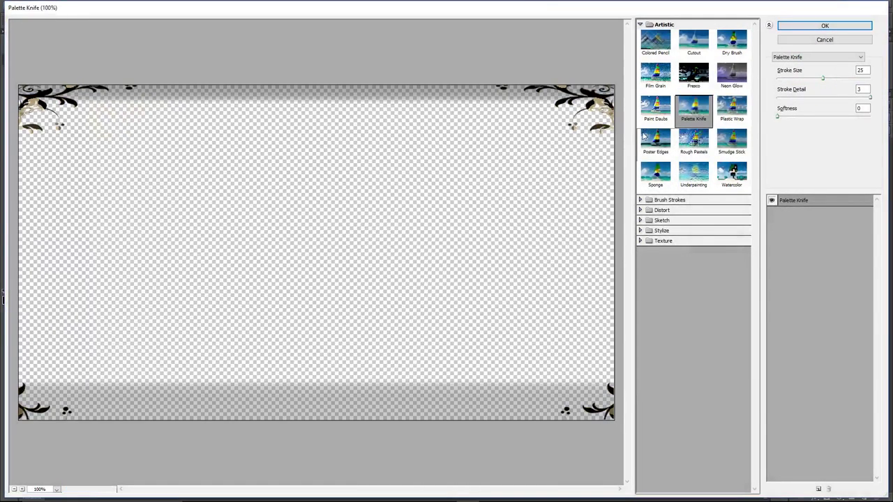
{"action": "left_click", "coordinate": [643, 172]}
{"action": "left_click", "coordinate": [655, 41]}
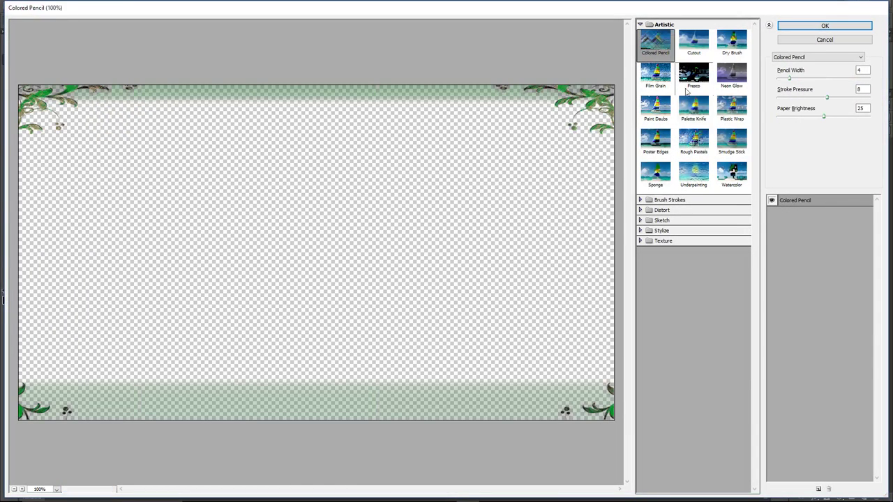
{"action": "left_click", "coordinate": [800, 25]}
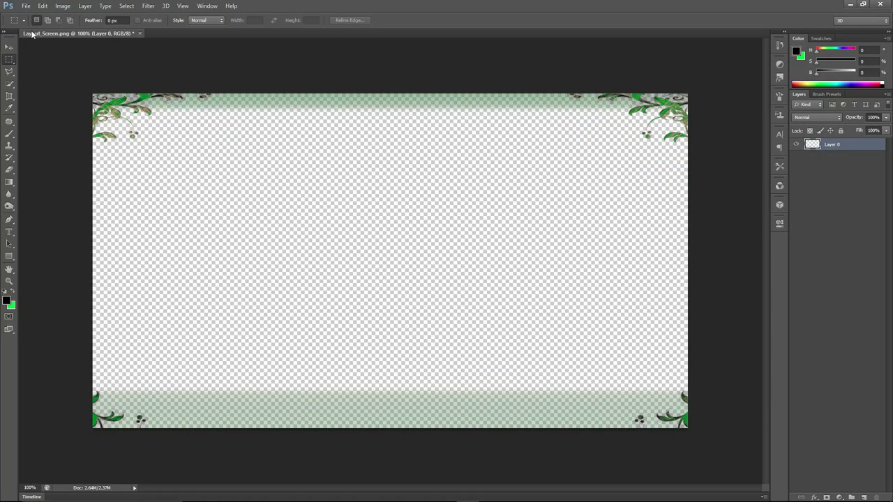
{"action": "left_click", "coordinate": [42, 6]}
{"action": "left_click", "coordinate": [51, 20]}
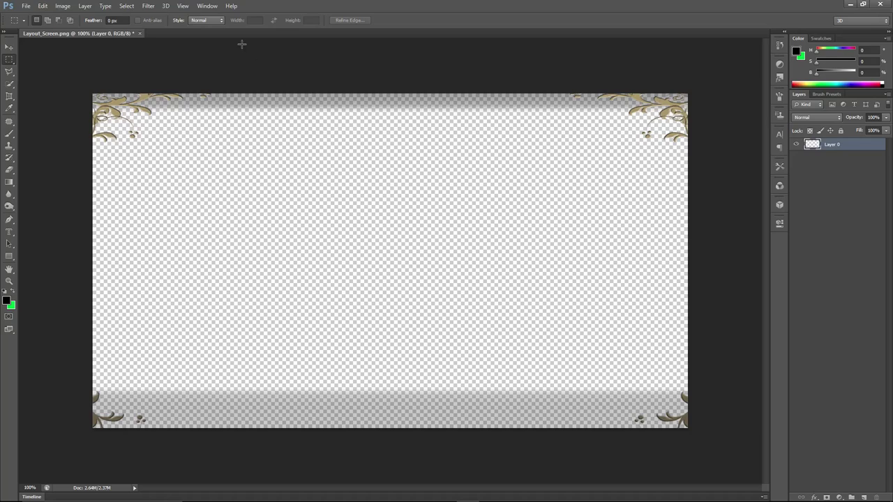
Step: Create a new document with a white background, 1280 pixels wide and as tall as Layout_Screen.png
{"action": "left_click", "coordinate": [26, 6]}
{"action": "left_click", "coordinate": [35, 15]}
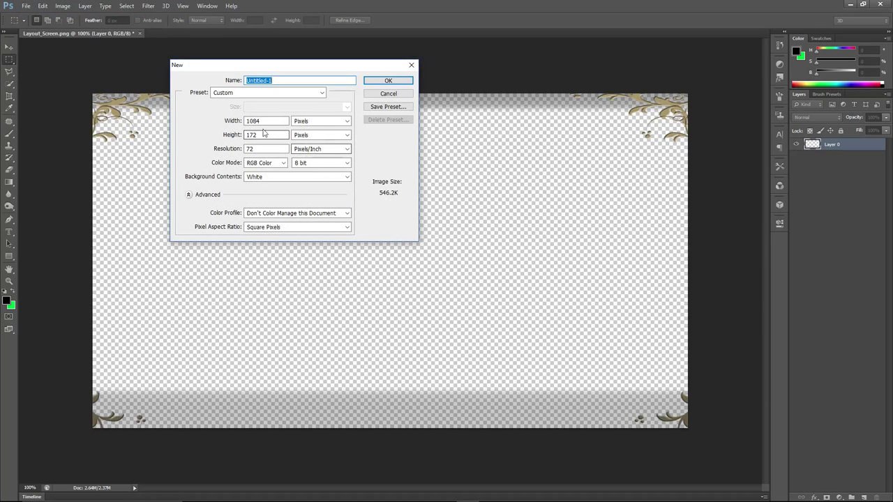
{"action": "key", "text": "Tab"}
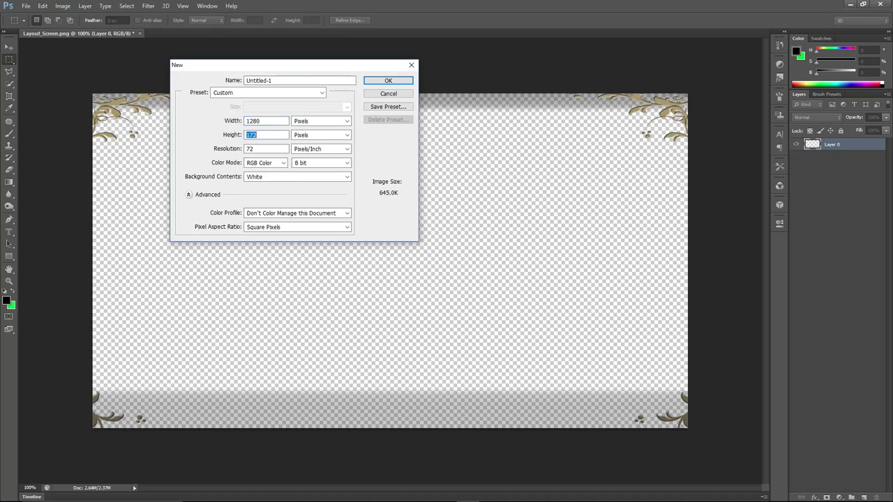
{"action": "type", "text": "7"}
{"action": "left_click", "coordinate": [388, 80]}
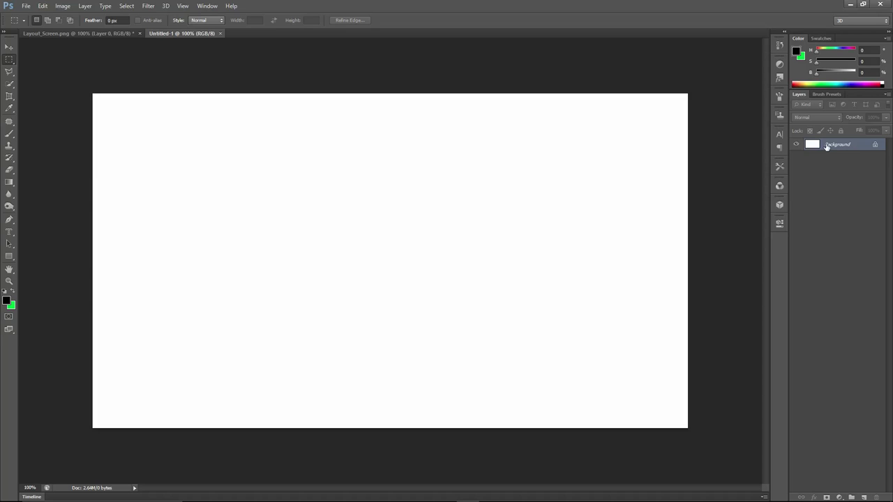
Step: Clear the new document's white background to transparency with the Magic Eraser, undoing the soft eraser dab and trial erasures
{"action": "key", "text": "e"}
{"action": "left_click", "coordinate": [201, 214]}
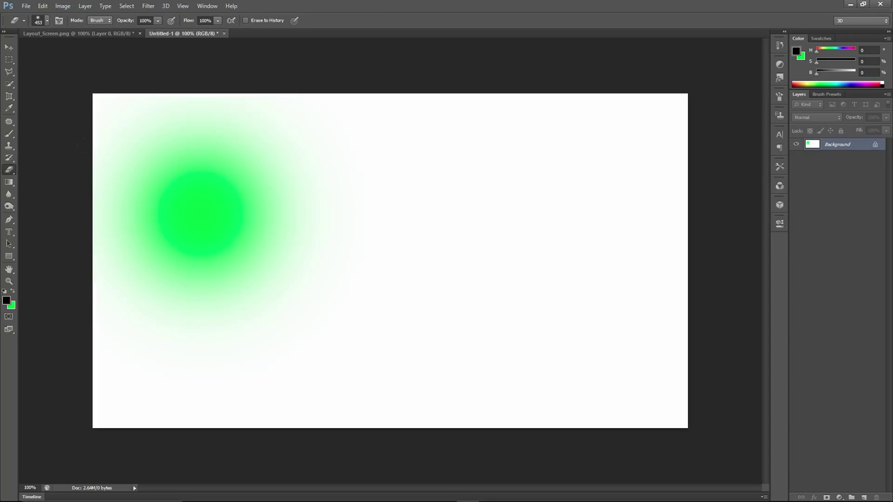
{"action": "right_click", "coordinate": [8, 173]}
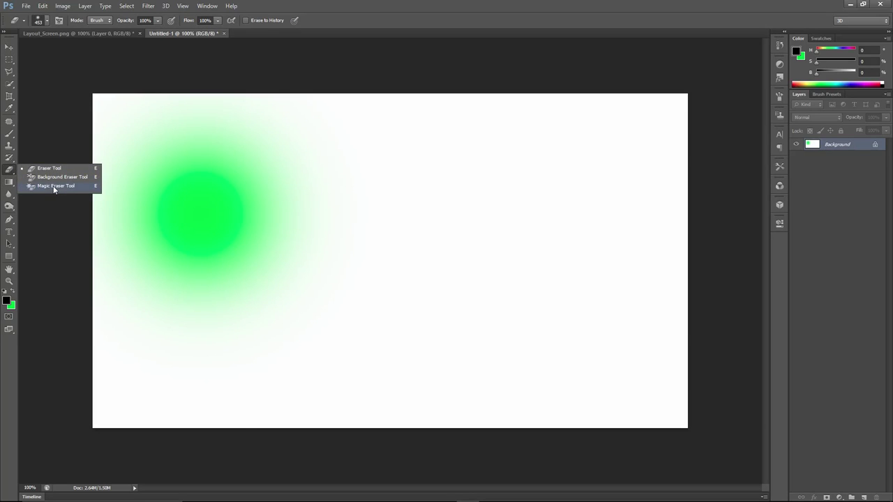
{"action": "left_click", "coordinate": [53, 185]}
{"action": "left_click", "coordinate": [321, 219]}
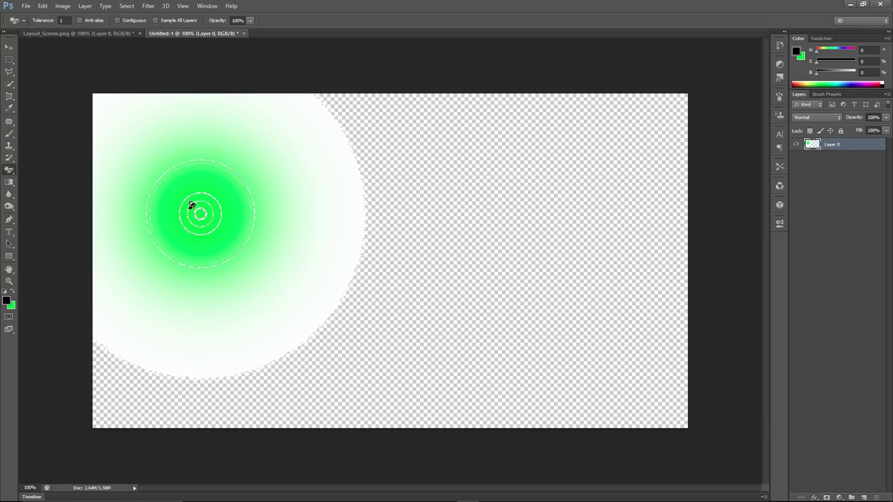
{"action": "key", "text": "ctrl+z"}
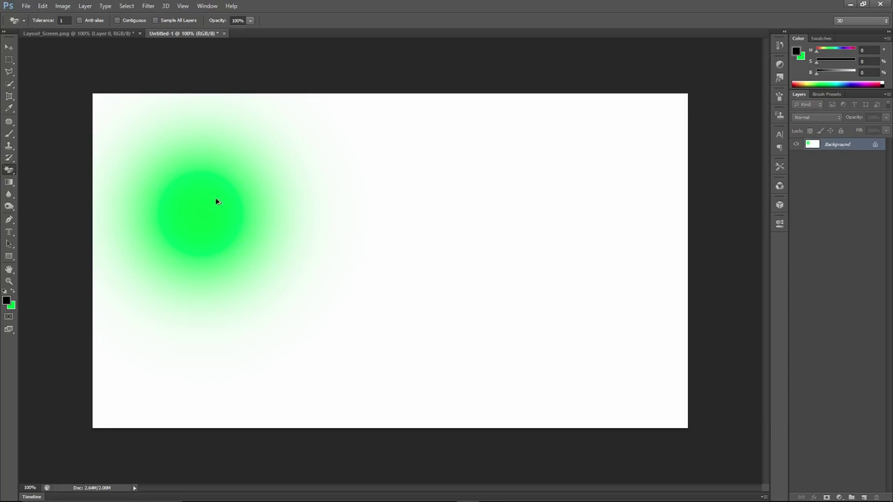
{"action": "left_click", "coordinate": [484, 223]}
{"action": "key", "text": "ctrl+alt+z"}
{"action": "key", "text": "ctrl+alt+z"}
{"action": "left_click", "coordinate": [483, 224]}
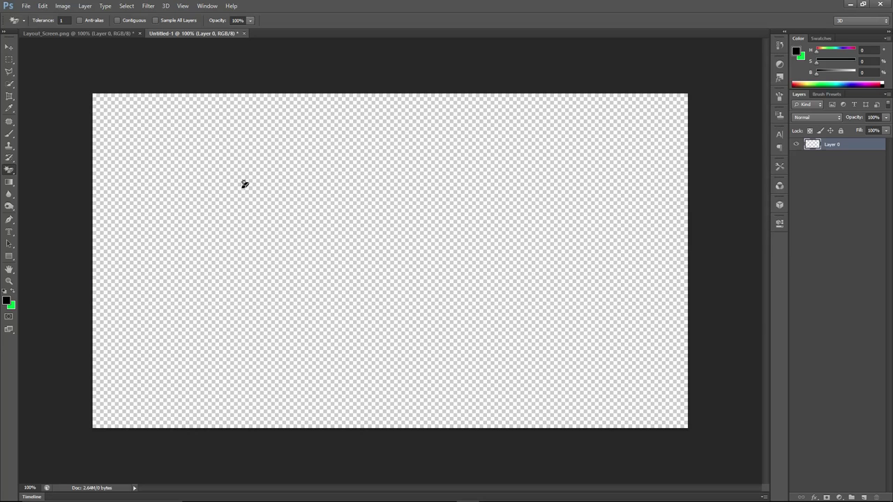
Step: Set the Brush to 53 px and choose a light blue foreground colour (H 221, S 38, B 100)
{"action": "left_click", "coordinate": [13, 134]}
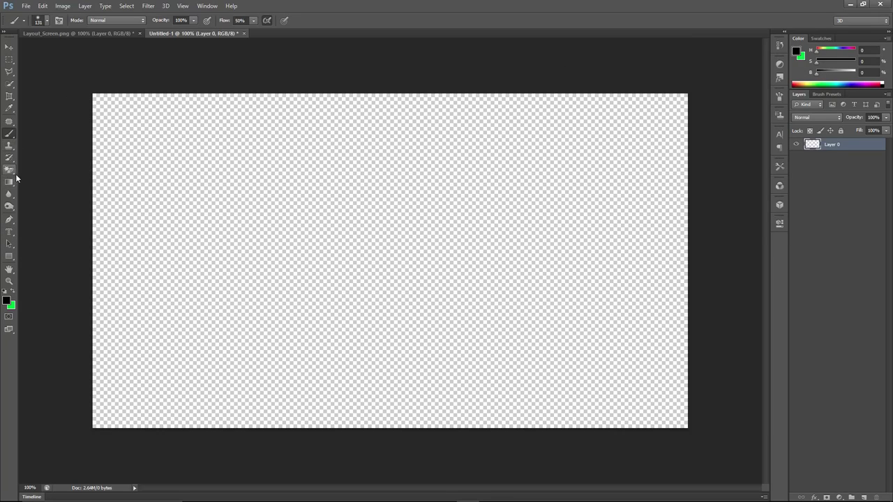
{"action": "left_click", "coordinate": [40, 21]}
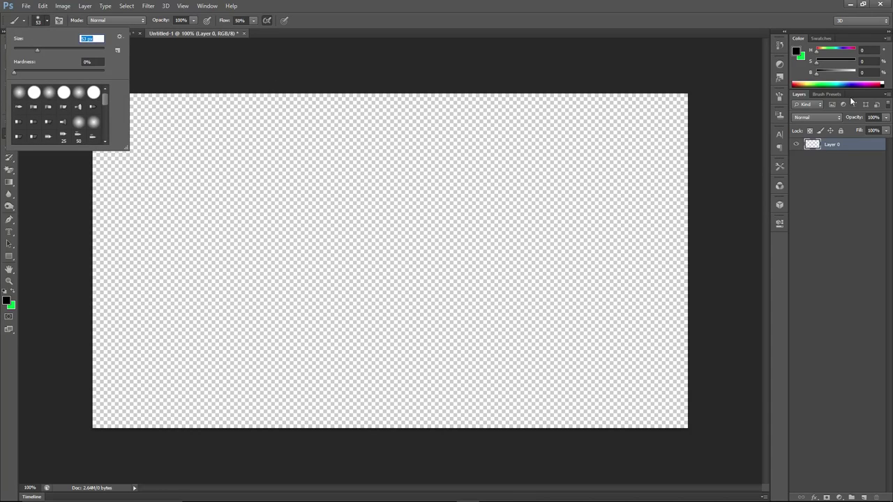
{"action": "left_click_drag", "start_coordinate": [857, 84], "coordinate": [850, 78]}
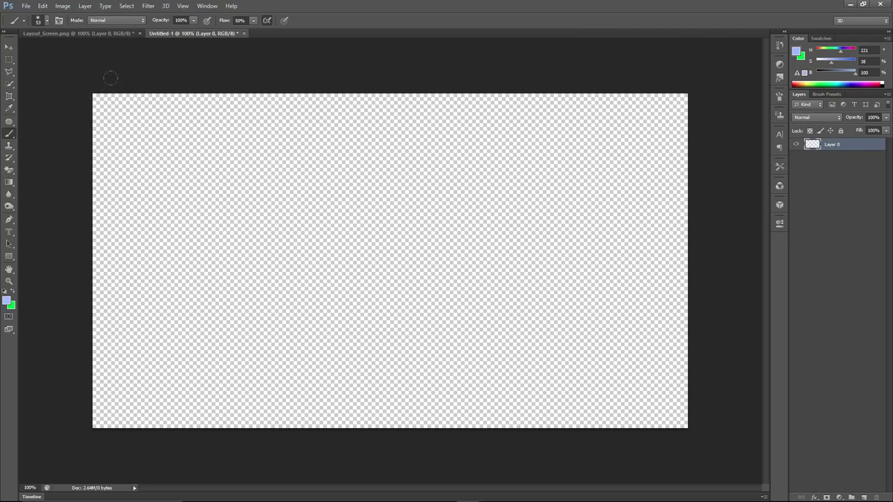
Step: Brush rough light blue strokes along the edges of the transparent canvas, adding a second stroke down the right side
{"action": "mouse_move", "coordinate": [111, 77]}
{"action": "left_mouse_down"}
{"action": "mouse_move", "coordinate": [233, 70]}
{"action": "mouse_move", "coordinate": [440, 90]}
{"action": "mouse_move", "coordinate": [313, 86]}
{"action": "mouse_move", "coordinate": [537, 80]}
{"action": "mouse_move", "coordinate": [369, 70]}
{"action": "mouse_move", "coordinate": [737, 122]}
{"action": "mouse_move", "coordinate": [709, 93]}
{"action": "mouse_move", "coordinate": [700, 119]}
{"action": "mouse_move", "coordinate": [679, 108]}
{"action": "mouse_move", "coordinate": [684, 420]}
{"action": "left_mouse_up"}
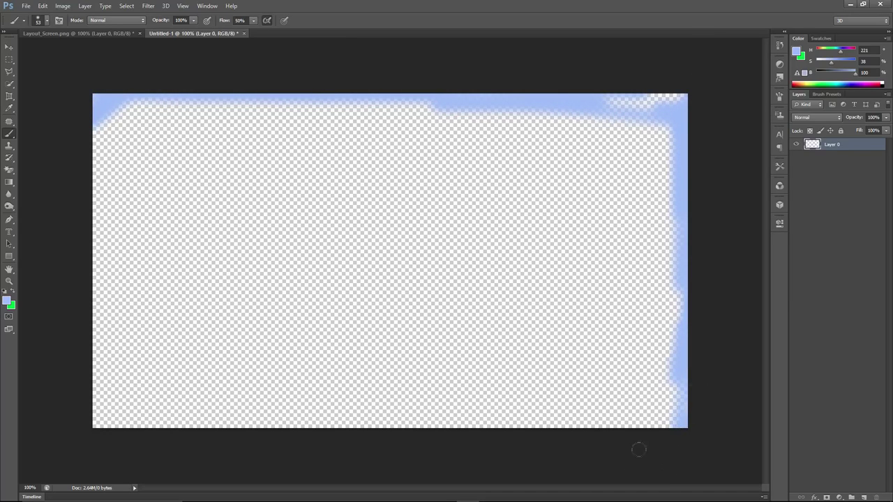
{"action": "mouse_move", "coordinate": [638, 450]}
{"action": "left_mouse_down"}
{"action": "mouse_move", "coordinate": [502, 453]}
{"action": "mouse_move", "coordinate": [126, 402]}
{"action": "mouse_move", "coordinate": [600, 411]}
{"action": "mouse_move", "coordinate": [23, 386]}
{"action": "mouse_move", "coordinate": [111, 391]}
{"action": "mouse_move", "coordinate": [104, 118]}
{"action": "mouse_move", "coordinate": [139, 335]}
{"action": "mouse_move", "coordinate": [160, 105]}
{"action": "left_mouse_up"}
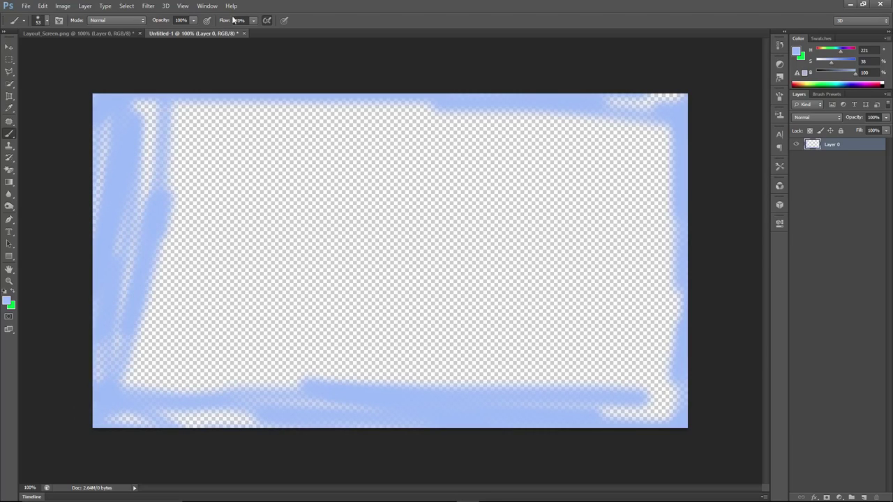
{"action": "key", "text": "shift+5"}
{"action": "mouse_move", "coordinate": [667, 100]}
{"action": "left_mouse_down"}
{"action": "mouse_move", "coordinate": [628, 115]}
{"action": "mouse_move", "coordinate": [608, 412]}
{"action": "mouse_move", "coordinate": [673, 397]}
{"action": "left_mouse_up"}
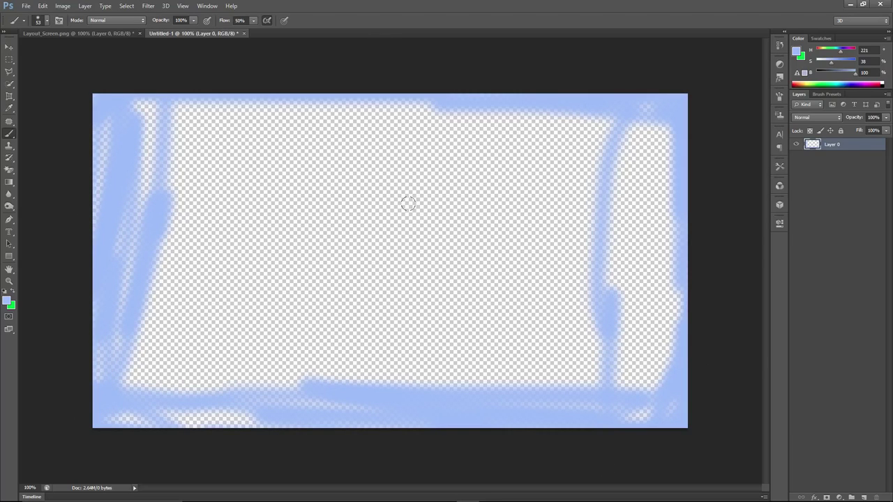
{"action": "left_click", "coordinate": [25, 5]}
{"action": "left_click", "coordinate": [56, 156]}
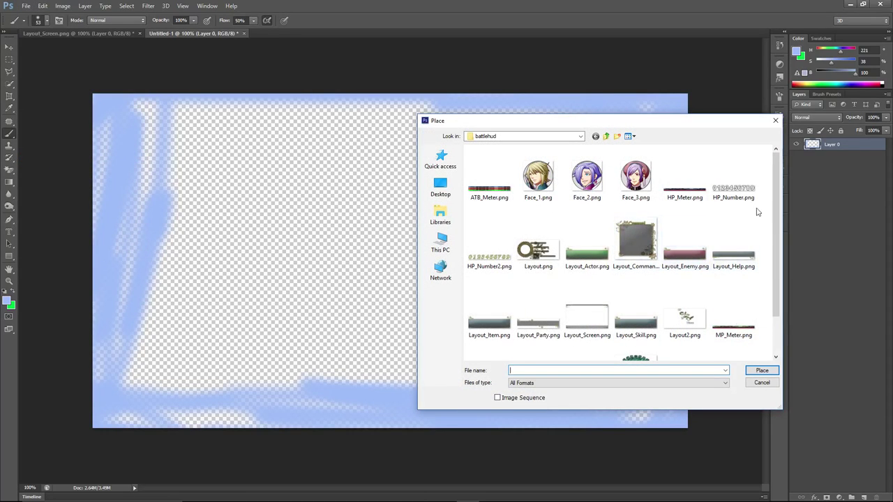
{"action": "scroll", "coordinate": [778, 197], "scroll_direction": "down", "scroll_amount": 1}
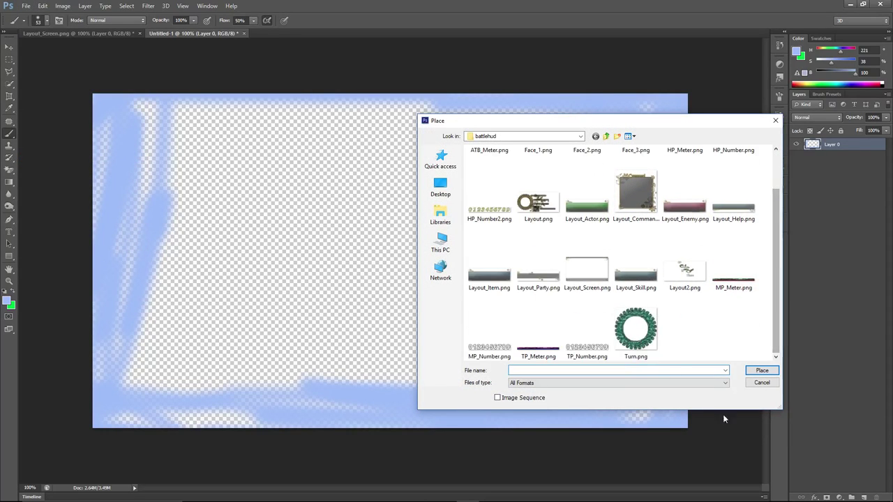
{"action": "left_click", "coordinate": [636, 328]}
{"action": "left_click", "coordinate": [762, 381]}
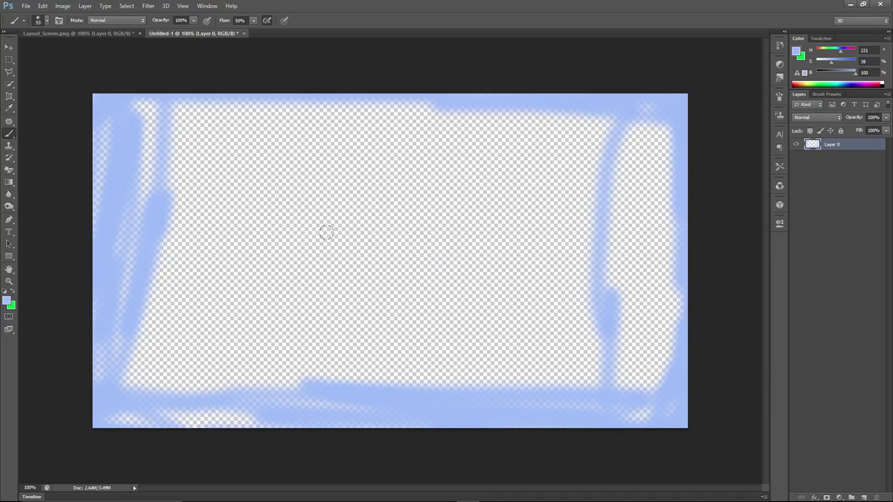
Step: Clear the painted strokes from the layer and brush a fresh light blue border around all four canvas edges
{"action": "key", "text": "ctrl+z"}
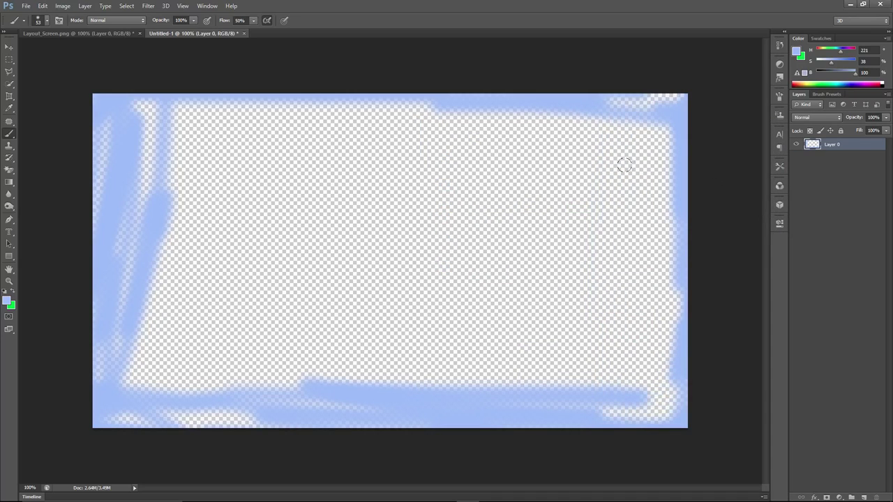
{"action": "key", "text": "Delete"}
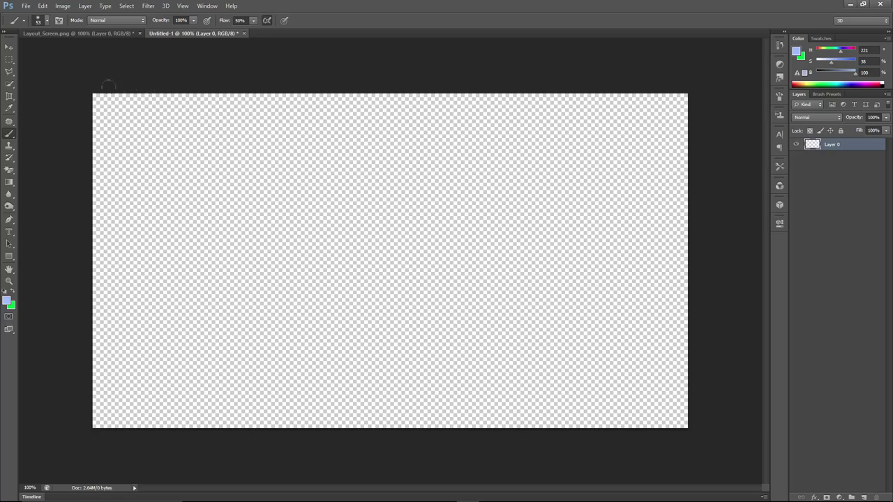
{"action": "mouse_move", "coordinate": [108, 85]}
{"action": "left_mouse_down"}
{"action": "mouse_move", "coordinate": [596, 110]}
{"action": "mouse_move", "coordinate": [731, 165]}
{"action": "mouse_move", "coordinate": [657, 403]}
{"action": "mouse_move", "coordinate": [586, 412]}
{"action": "mouse_move", "coordinate": [49, 398]}
{"action": "mouse_move", "coordinate": [27, 432]}
{"action": "left_mouse_up"}
{"action": "left_click_drag", "start_coordinate": [478, 403], "coordinate": [636, 410]}
{"action": "mouse_move", "coordinate": [147, 105]}
{"action": "left_mouse_down"}
{"action": "mouse_move", "coordinate": [129, 377]}
{"action": "mouse_move", "coordinate": [164, 112]}
{"action": "mouse_move", "coordinate": [104, 363]}
{"action": "left_mouse_up"}
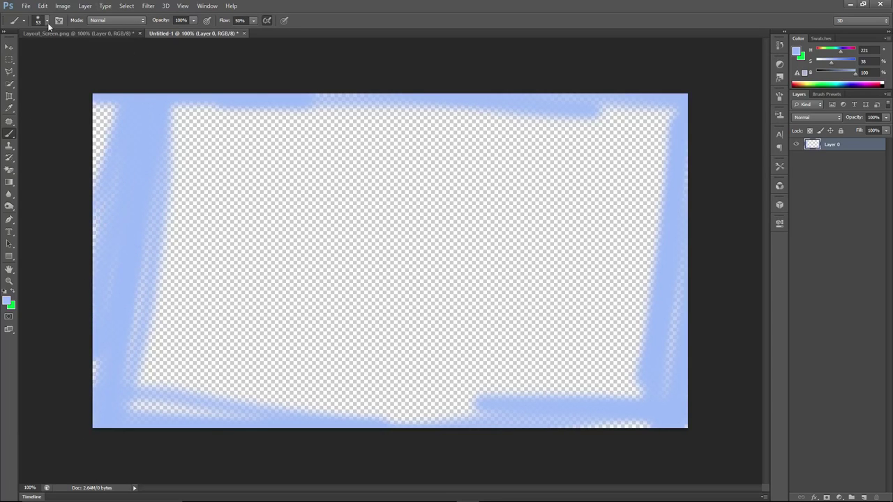
Step: Save the border image as a PNG named Layout_Screen2.png in the battlehud folder
{"action": "left_click", "coordinate": [25, 6]}
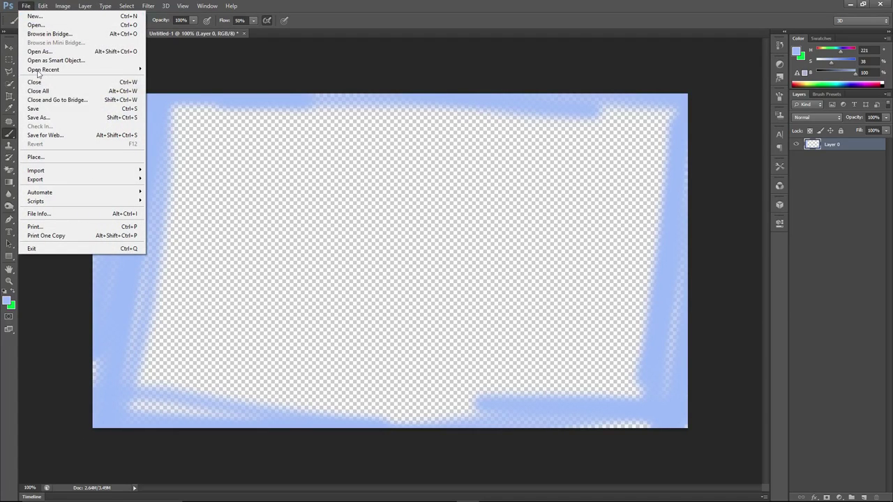
{"action": "left_click", "coordinate": [60, 118]}
{"action": "left_click", "coordinate": [567, 299]}
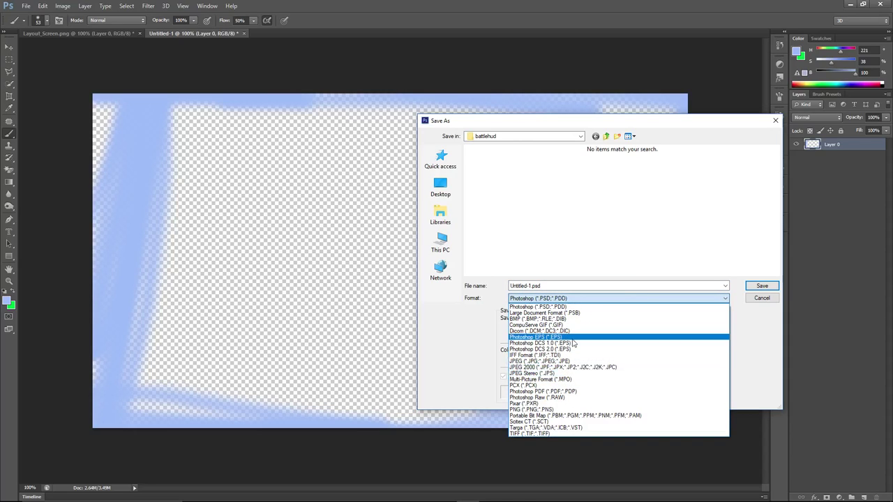
{"action": "left_click", "coordinate": [569, 410]}
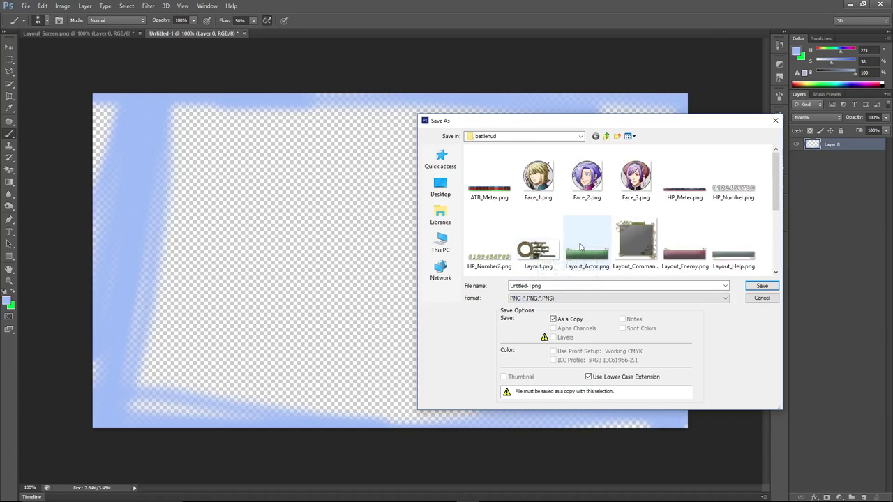
{"action": "scroll", "coordinate": [582, 230], "scroll_direction": "down", "scroll_amount": 2}
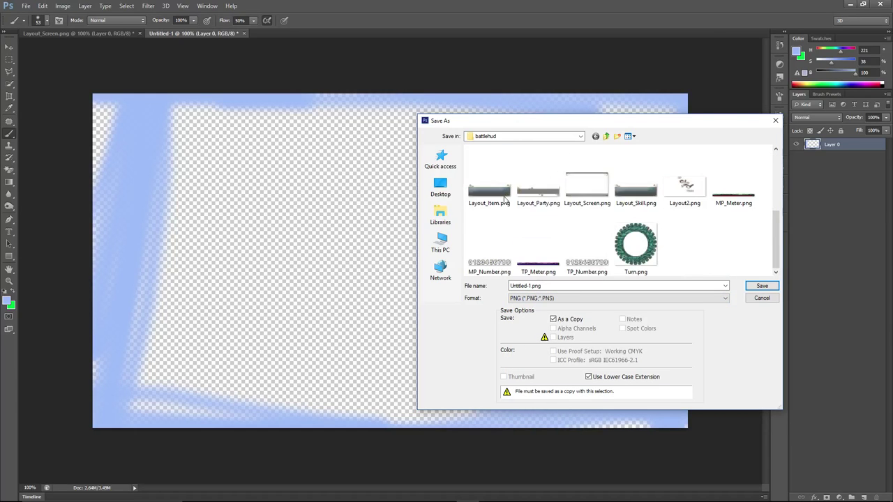
{"action": "left_click", "coordinate": [597, 199]}
{"action": "left_click", "coordinate": [542, 286]}
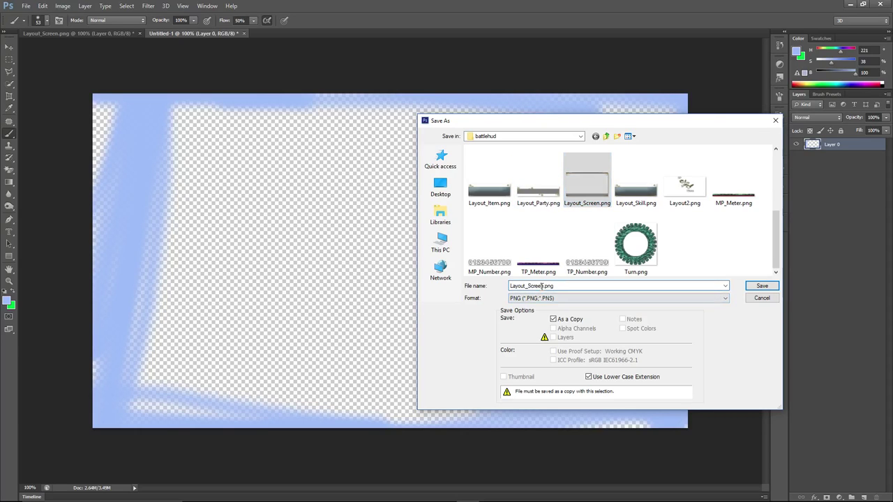
{"action": "left_click", "coordinate": [776, 288]}
{"action": "left_click", "coordinate": [476, 174]}
Step: Switch to the CE Tutorials project in RPG Maker MV and close the Plugin Manager, accepting its settings
{"action": "mouse_move", "coordinate": [467, 500]}
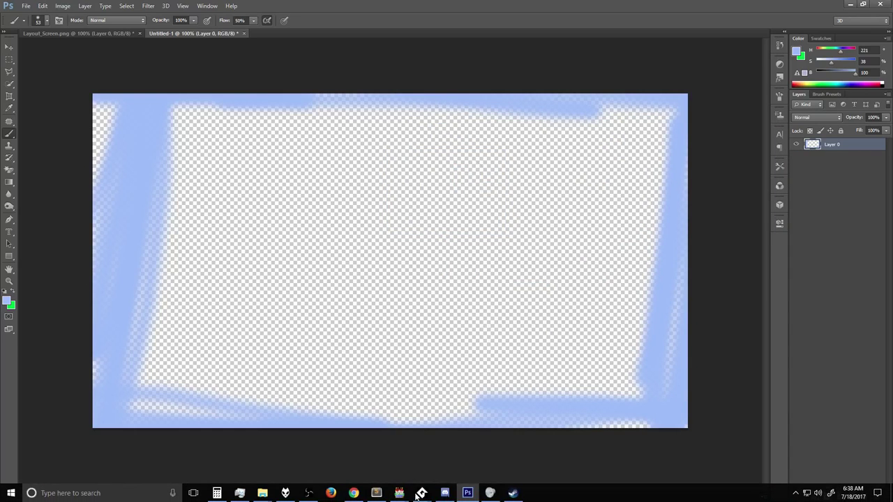
{"action": "mouse_move", "coordinate": [399, 493]}
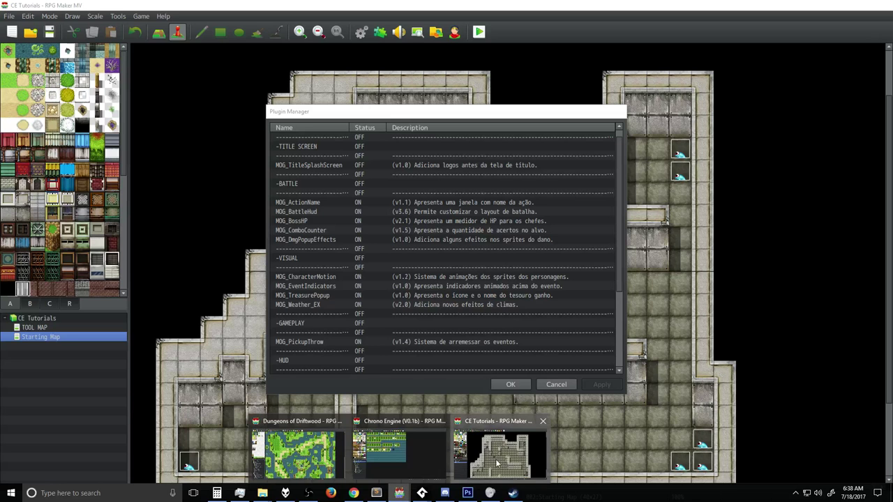
{"action": "left_click", "coordinate": [498, 464]}
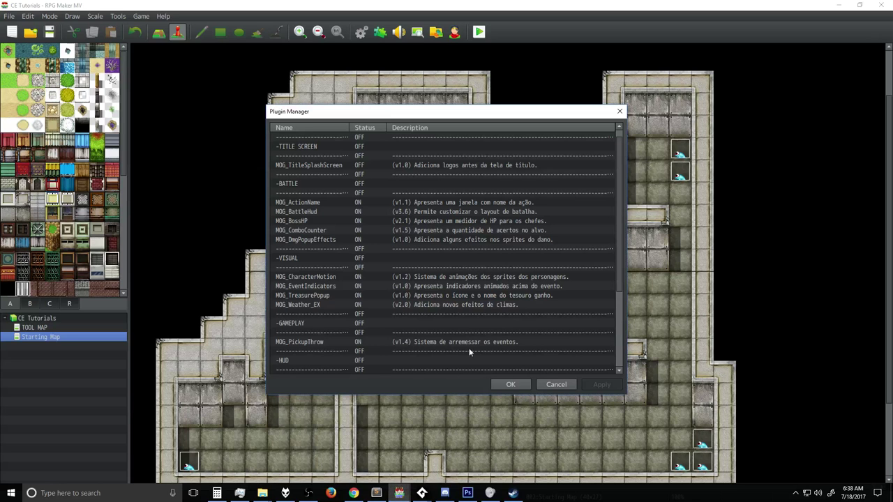
{"action": "left_click", "coordinate": [509, 386]}
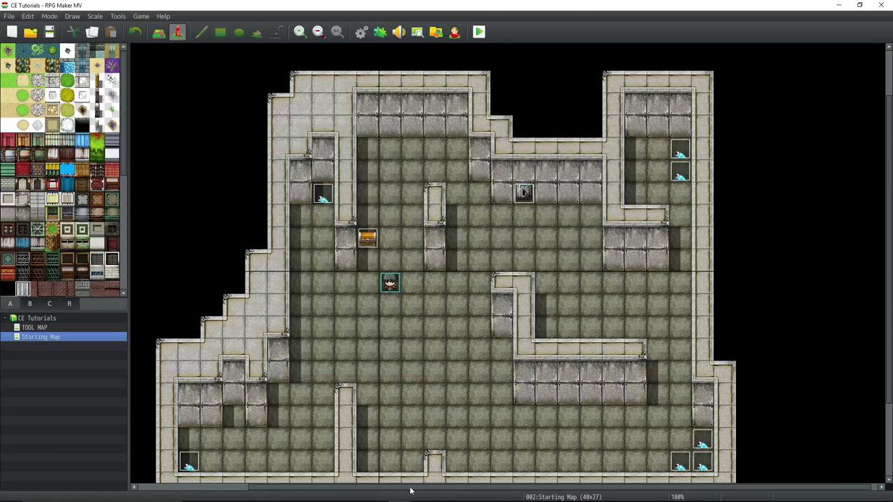
Step: Switch to the img folder in File Explorer and open the battlehud folder
{"action": "mouse_move", "coordinate": [259, 493]}
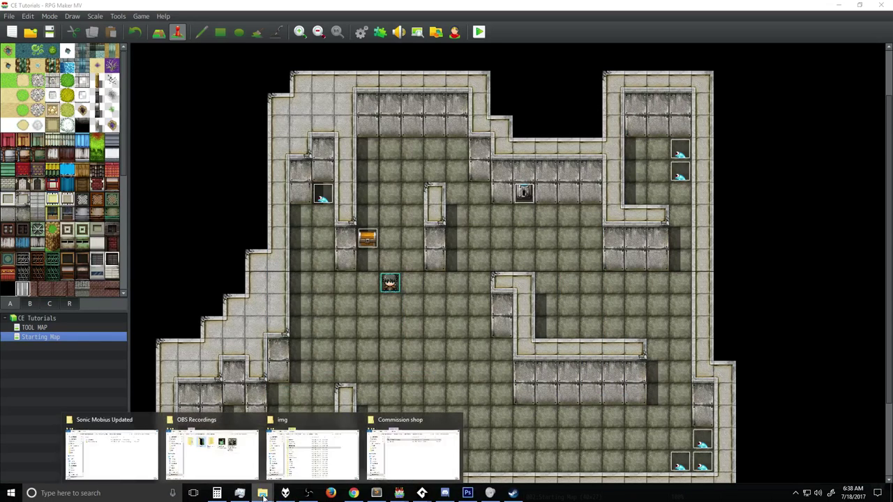
{"action": "left_click", "coordinate": [356, 469]}
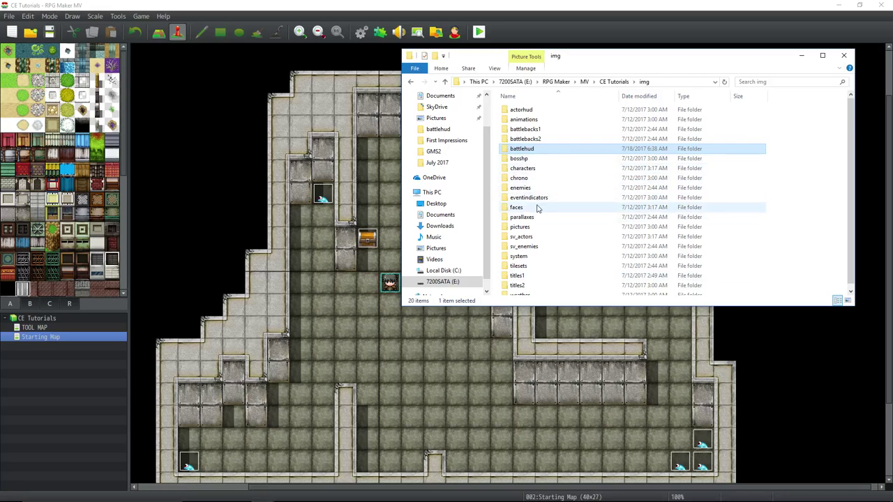
{"action": "double_click", "coordinate": [536, 150]}
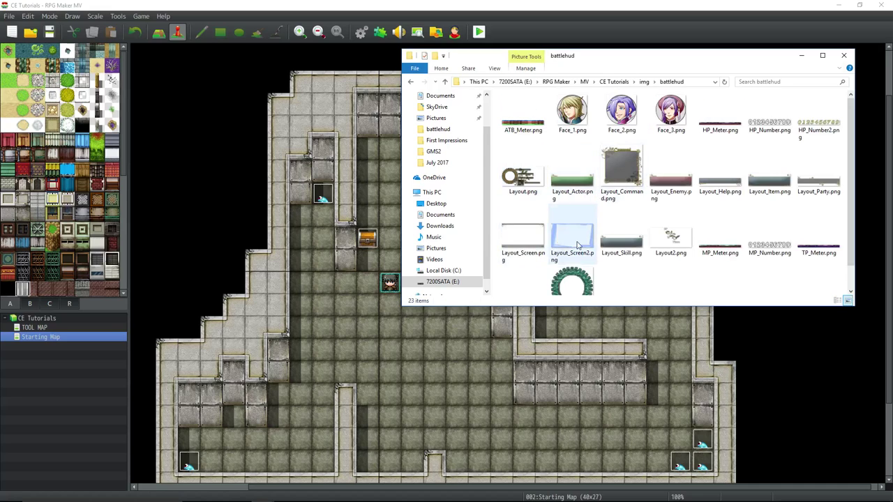
Step: Rename the file Layout_Screen.png as Layout_ScreenORIGINAL.png
{"action": "right_click", "coordinate": [520, 251]}
{"action": "left_click", "coordinate": [440, 468]}
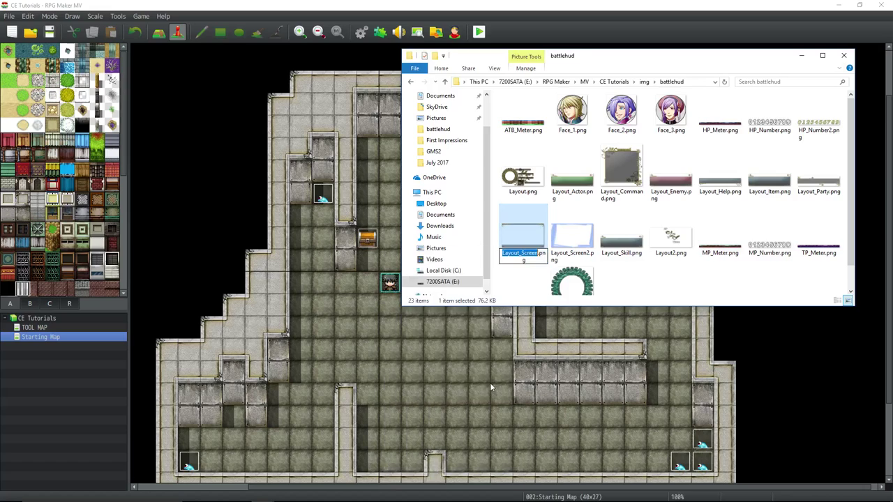
{"action": "type", "text": "ORIGINAL"}
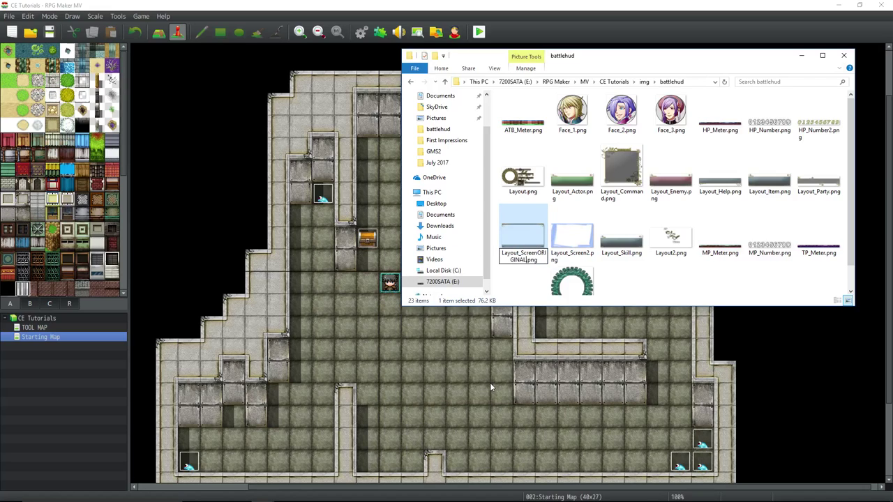
{"action": "key", "text": "Return"}
Step: Rename the file Layout_Screen2.png as Layout_Screen.png
{"action": "right_click", "coordinate": [530, 225]}
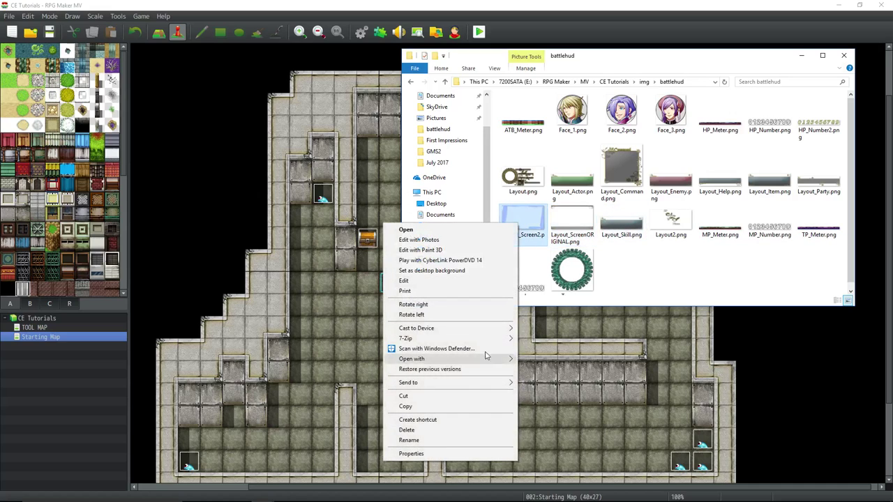
{"action": "left_click", "coordinate": [441, 443]}
{"action": "key", "text": "Right"}
{"action": "key", "text": "BackSpace"}
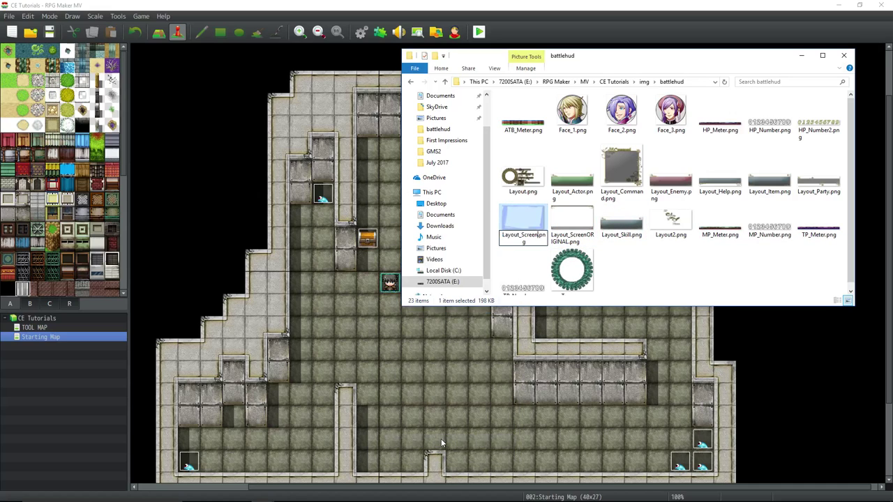
{"action": "key", "text": "Return"}
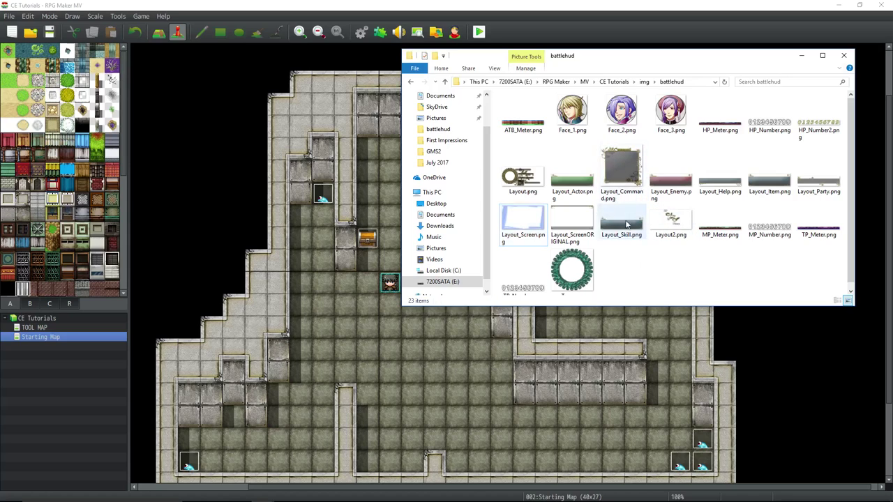
Step: Playtest the CE Tutorials project in RPG Maker MV, check the new screen layout in a battle, and close the game
{"action": "left_click", "coordinate": [62, 50]}
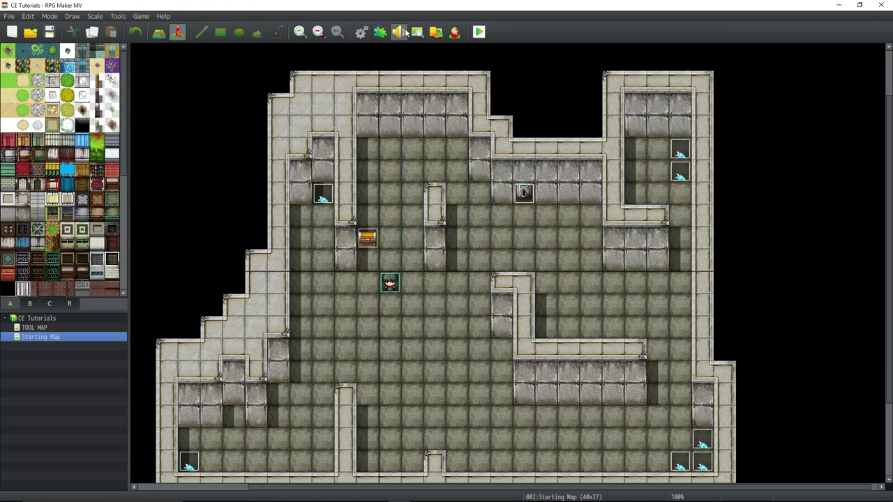
{"action": "left_click", "coordinate": [478, 31]}
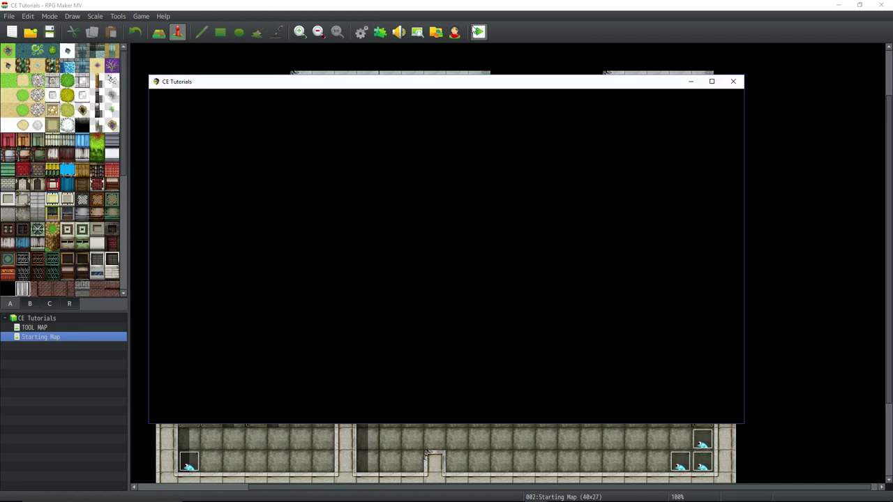
{"action": "key", "text": "Return"}
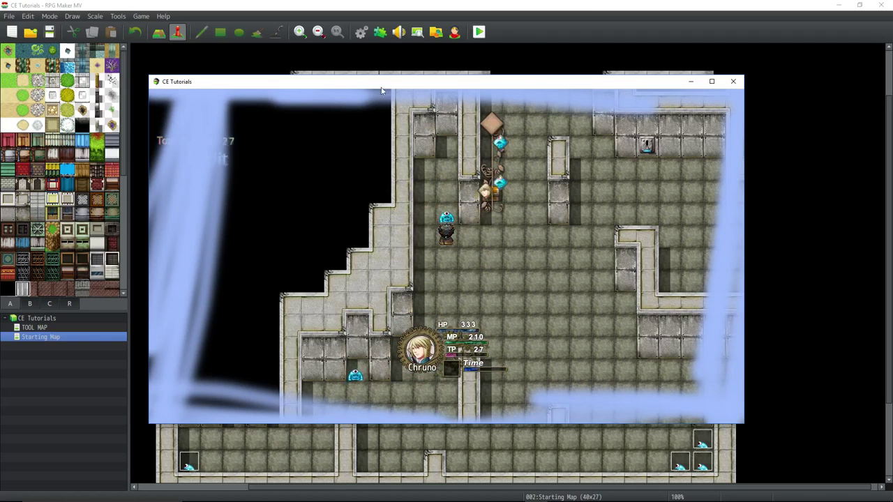
{"action": "left_click", "coordinate": [733, 81]}
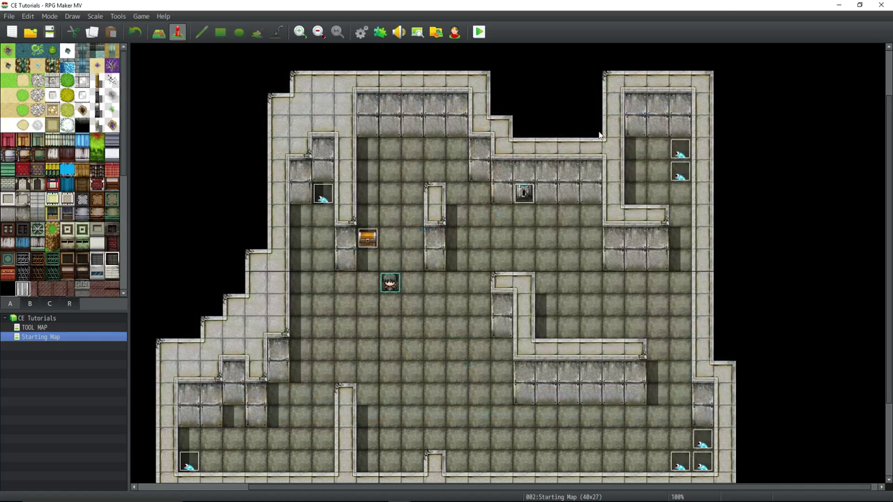
Step: Switch to Photoshop, where the Untitled-1 border image is open
{"action": "mouse_move", "coordinate": [419, 497]}
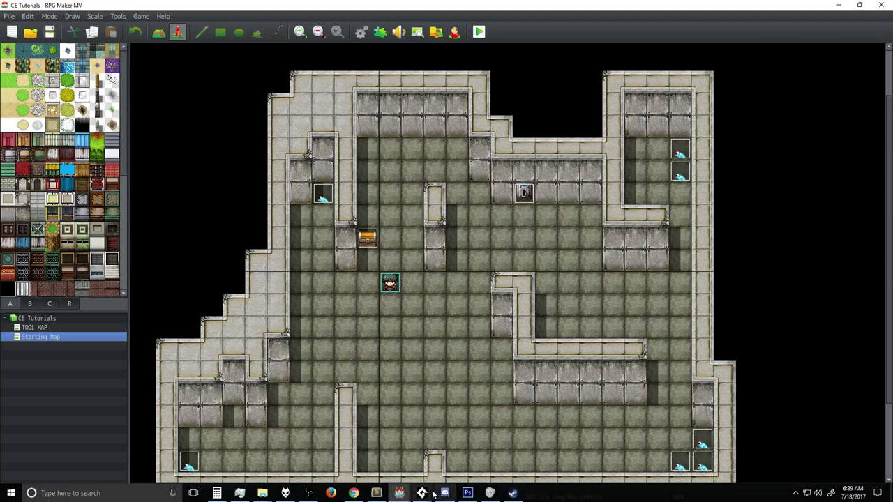
{"action": "left_click", "coordinate": [422, 494]}
{"action": "left_click", "coordinate": [422, 494]}
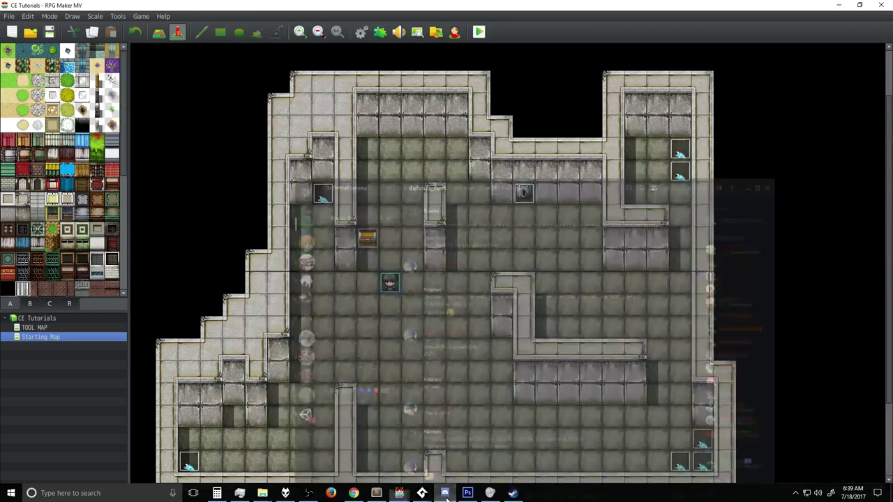
{"action": "left_click", "coordinate": [468, 494]}
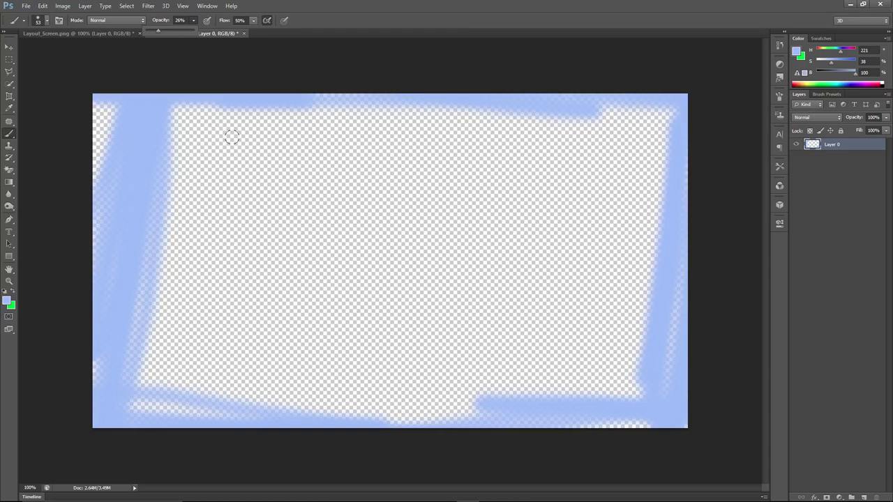
Step: Brush semi-transparent blue strokes at 26% opacity across the empty interior of the Untitled-1 border image
{"action": "left_click_drag", "start_coordinate": [178, 132], "coordinate": [291, 119]}
{"action": "mouse_move", "coordinate": [670, 137]}
{"action": "left_mouse_down"}
{"action": "mouse_move", "coordinate": [527, 198]}
{"action": "mouse_move", "coordinate": [403, 269]}
{"action": "mouse_move", "coordinate": [265, 268]}
{"action": "mouse_move", "coordinate": [517, 162]}
{"action": "mouse_move", "coordinate": [179, 359]}
{"action": "left_mouse_up"}
{"action": "left_click_drag", "start_coordinate": [242, 218], "coordinate": [227, 215]}
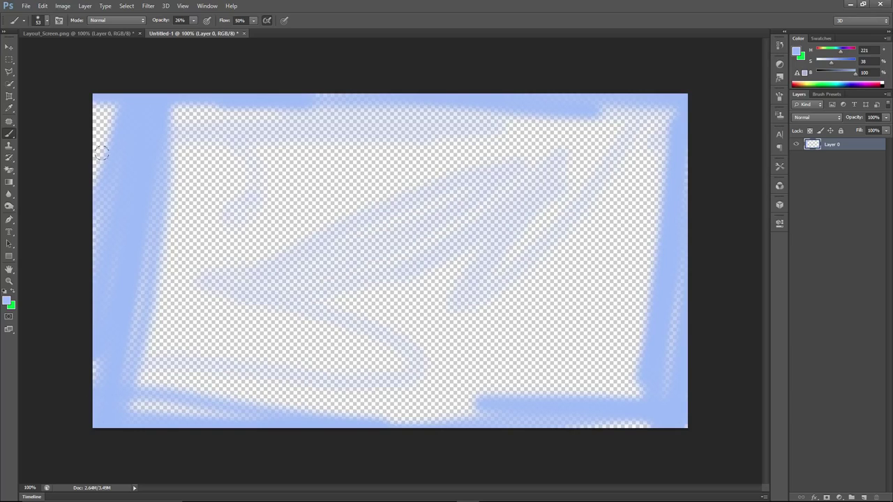
Step: Close all open images, discarding the changes to both Untitled-1 and Layout_Screen.png
{"action": "left_click", "coordinate": [26, 5]}
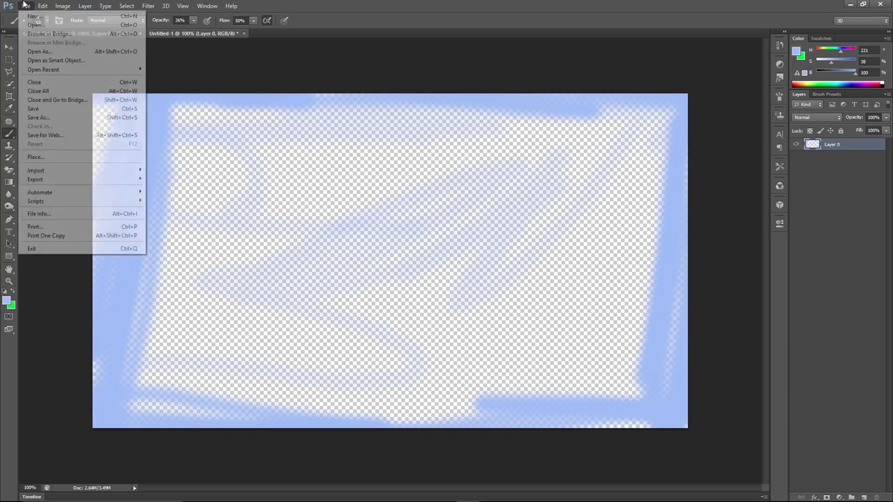
{"action": "left_click", "coordinate": [42, 91]}
{"action": "left_click", "coordinate": [439, 191]}
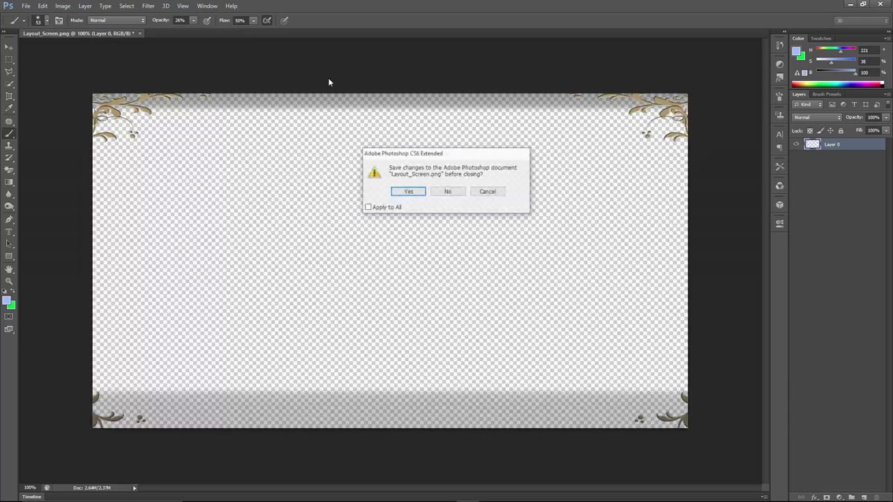
{"action": "left_click", "coordinate": [450, 193]}
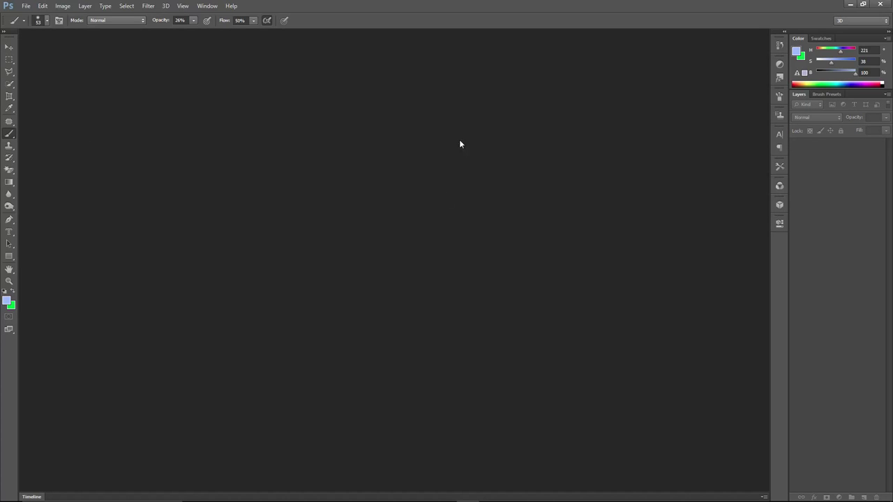
Step: Minimize Photoshop, return to the CE Tutorials project in RPG Maker MV, and open the Plugin Manager
{"action": "left_click", "coordinate": [851, 4]}
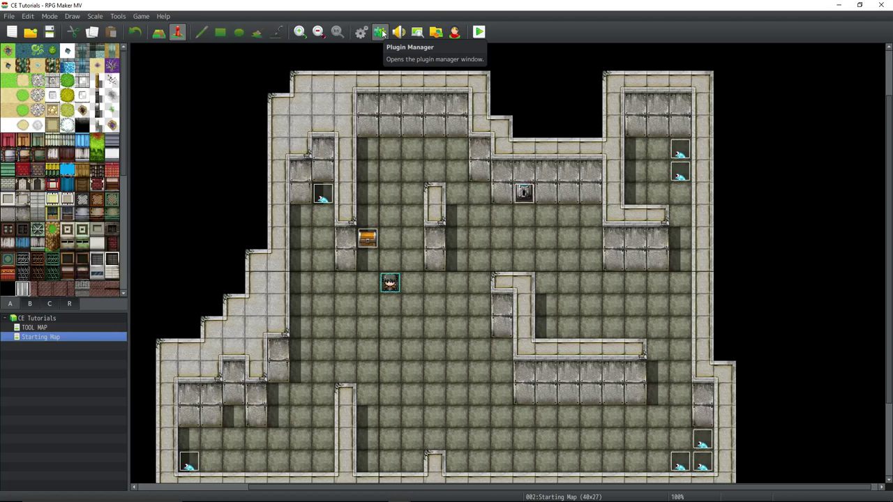
{"action": "left_click", "coordinate": [383, 33]}
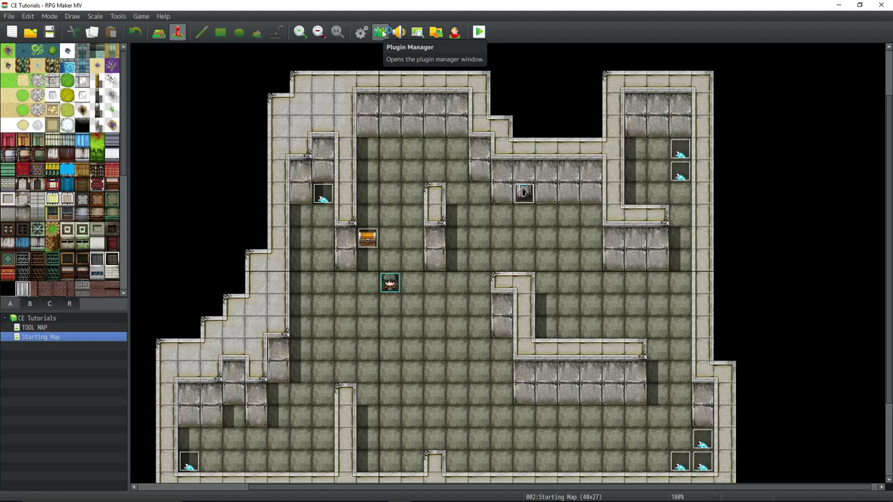